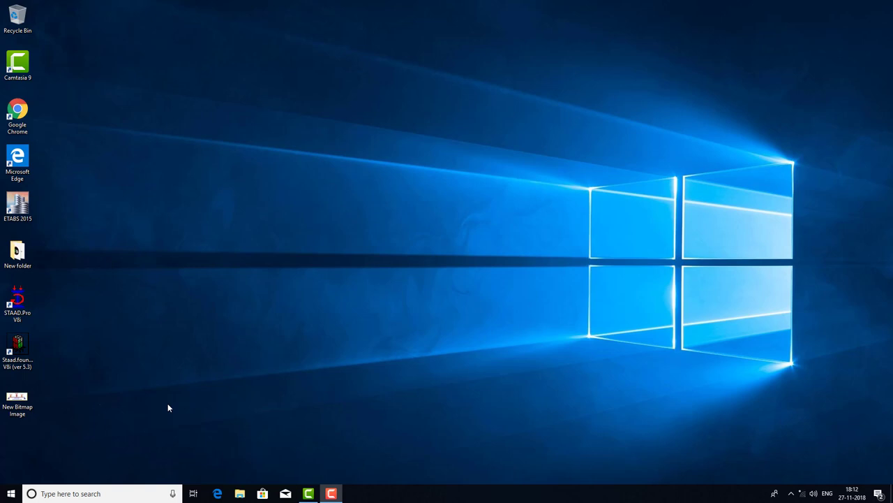
- View the 10 m span, 300x600 mm beam load sketch full screen in Photos, then show the desktop
double_click(16, 402)
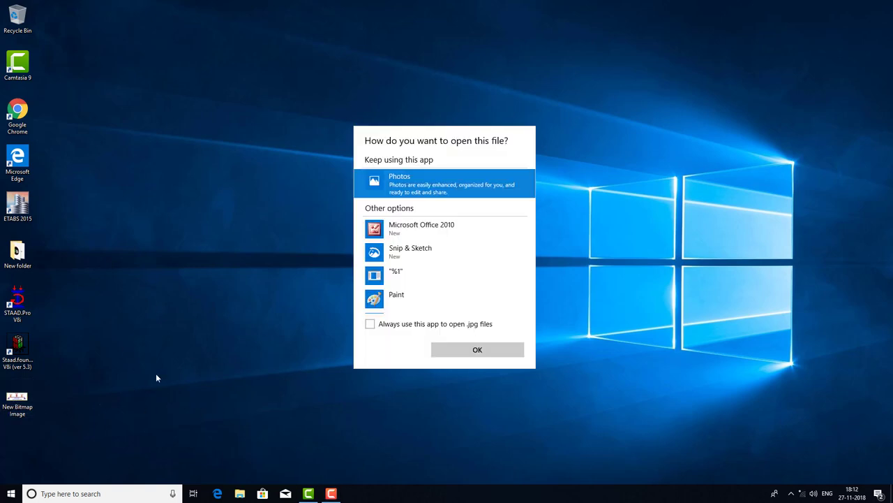
mouse_move(531, 210)
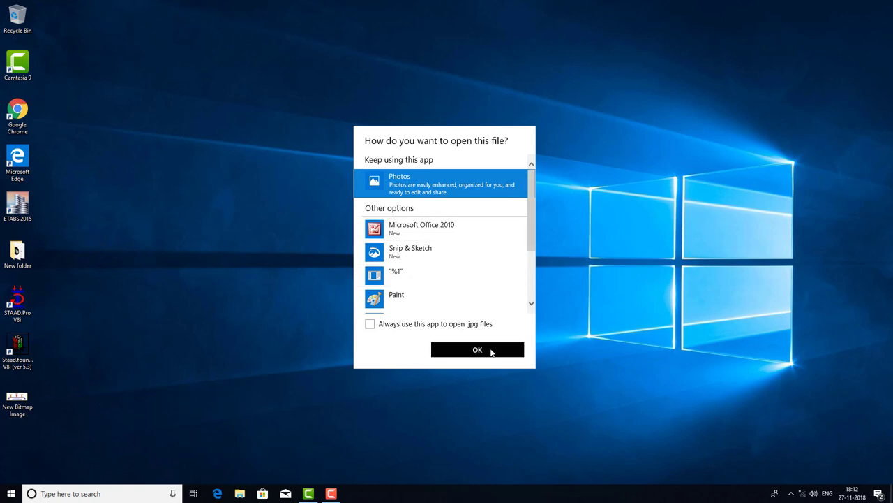
click(487, 352)
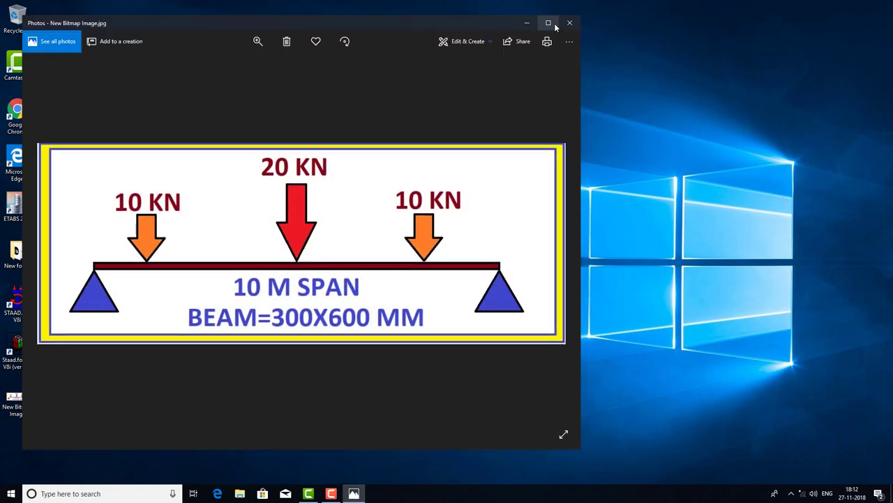
click(549, 23)
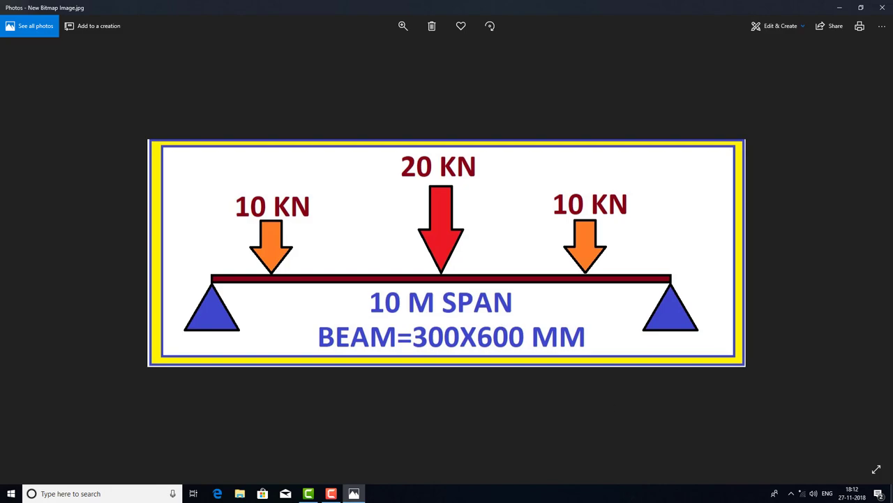
key(super+d)
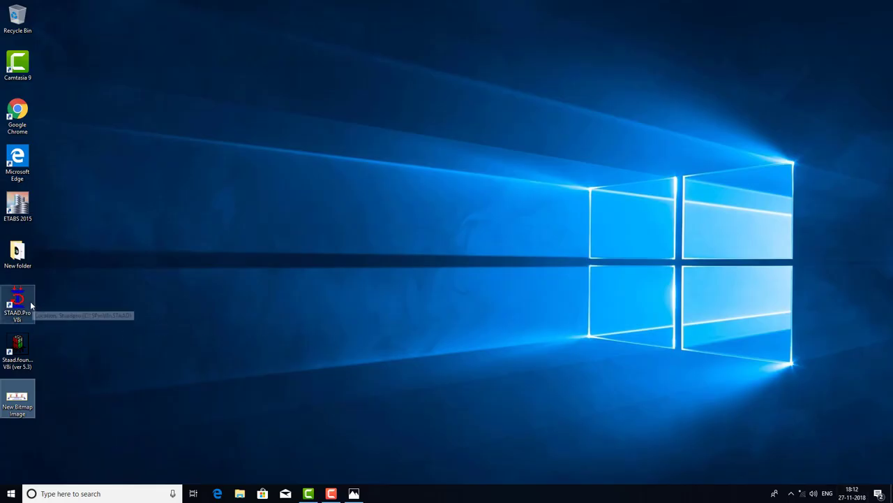
- Create a new Space project named 'beam' in Meter and KiloNewton units, with Add Beam chosen
double_click(30, 301)
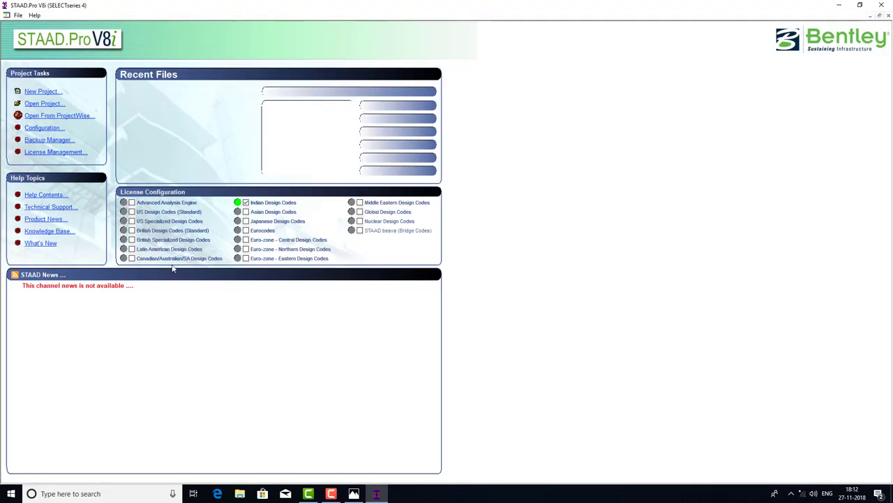
click(42, 91)
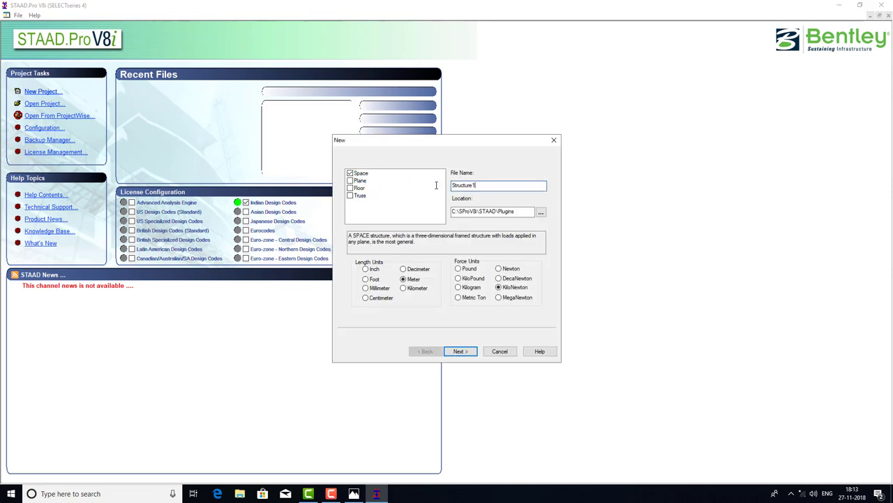
double_click(485, 184)
text(beam)
click(461, 351)
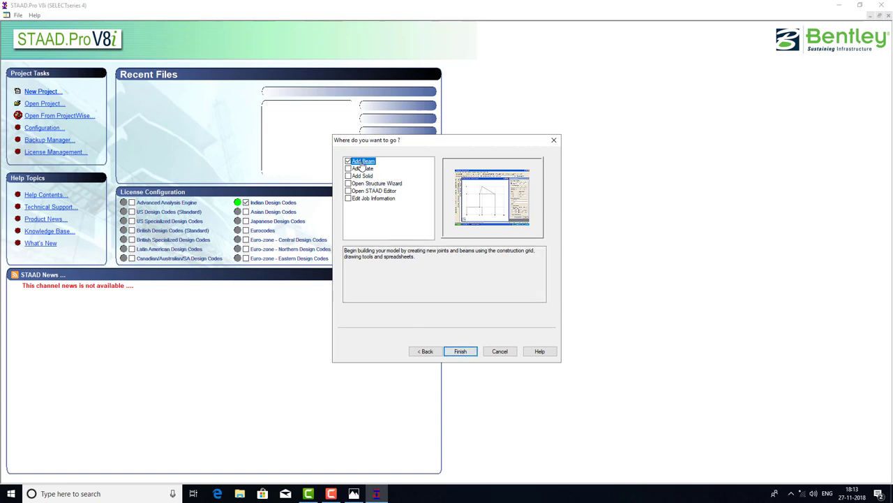
click(466, 352)
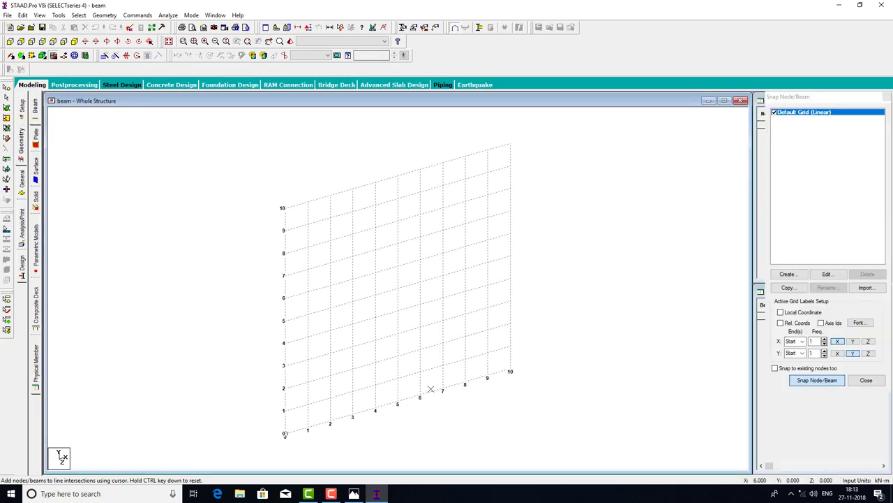
- Enable 'Show location of pointer when I press CTRL' in mouse Pointer Options, then close Settings
key(super)
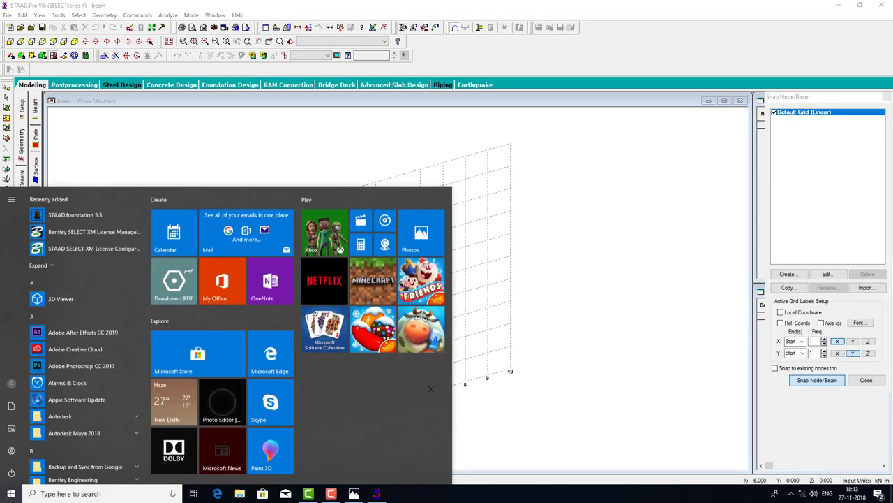
text(mous)
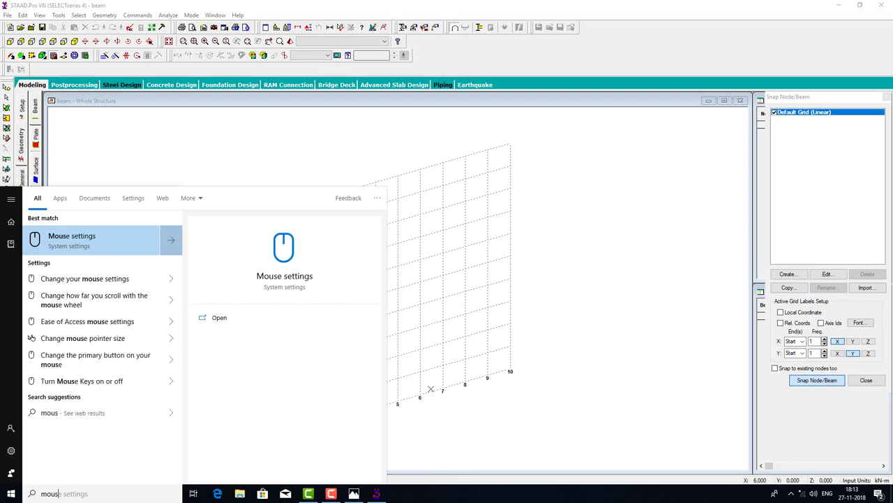
text(e)
key(Return)
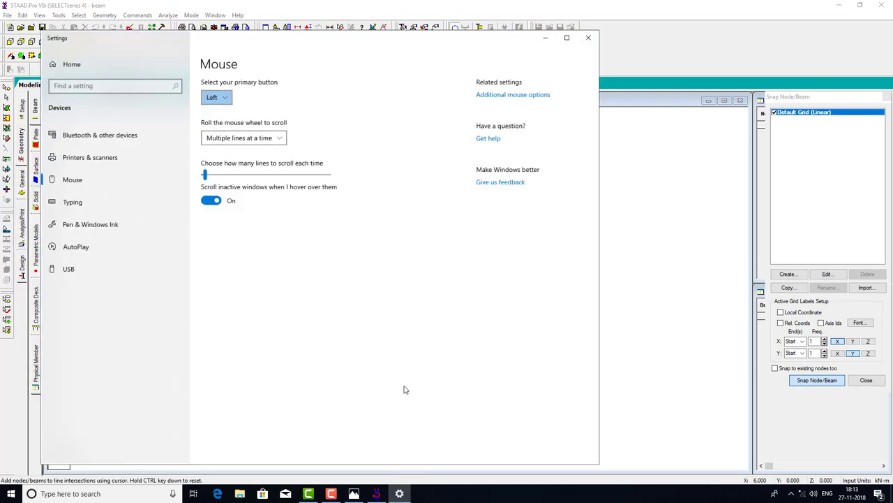
click(499, 95)
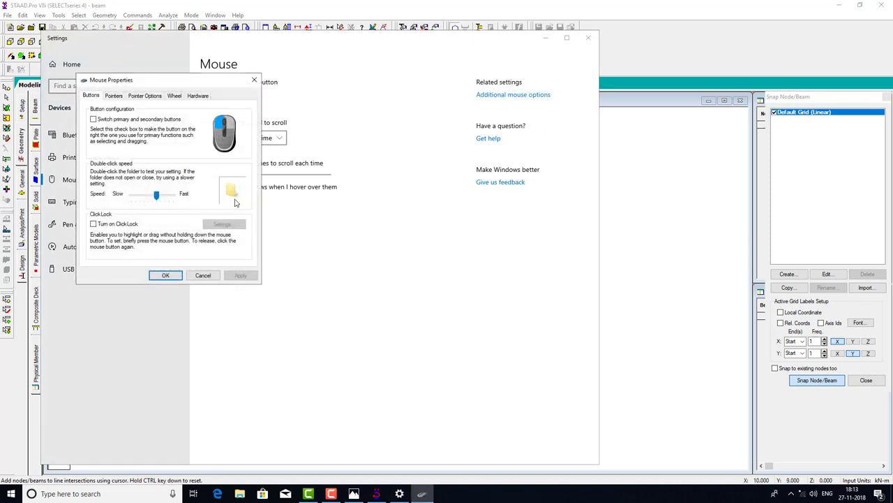
click(144, 96)
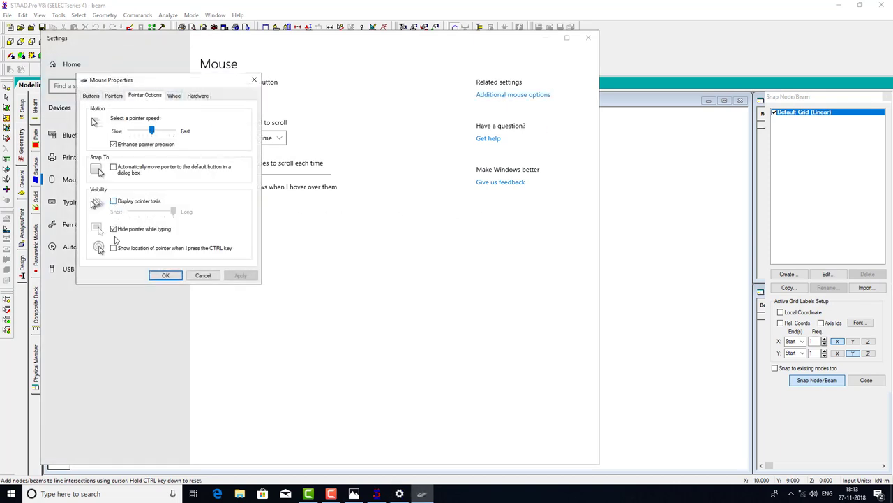
click(113, 248)
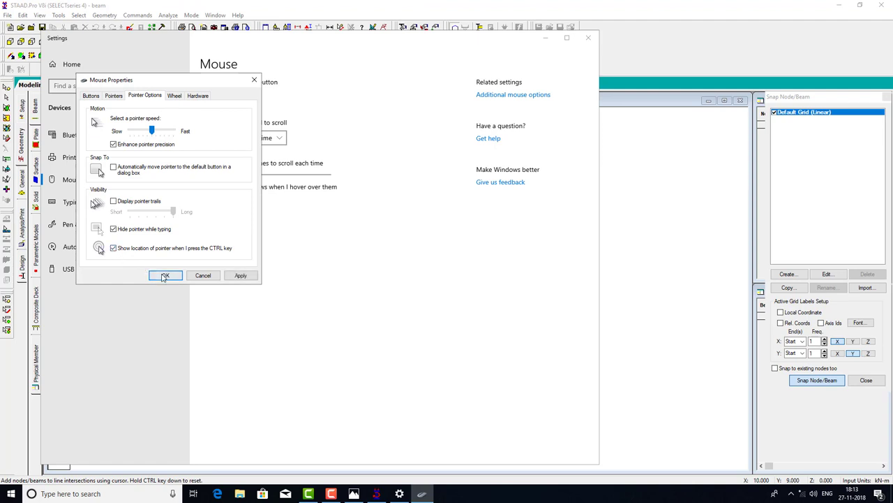
key(ctrl)
key(ctrl)
click(166, 275)
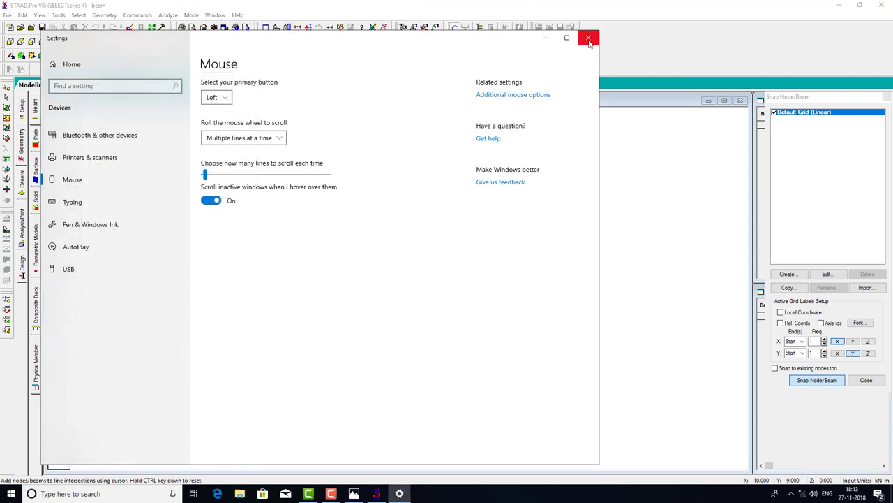
click(588, 40)
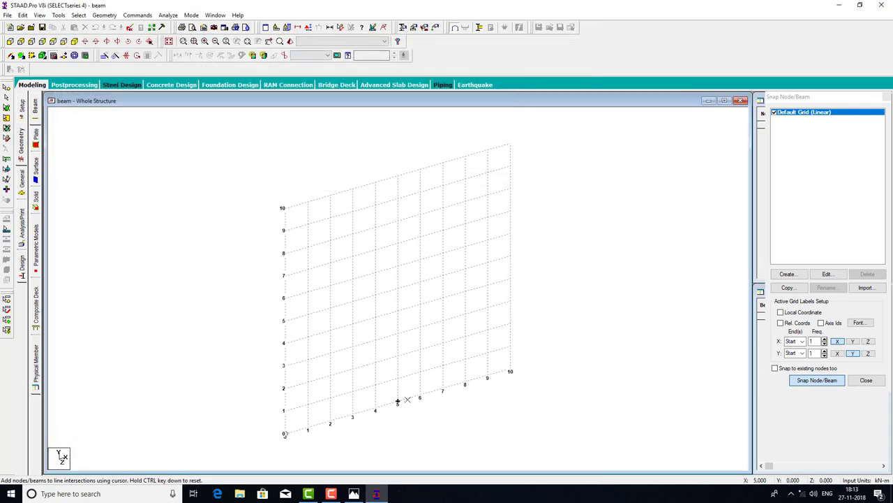
- Start the beam at the grid origin, aiming for grid point 10 on X
click(285, 434)
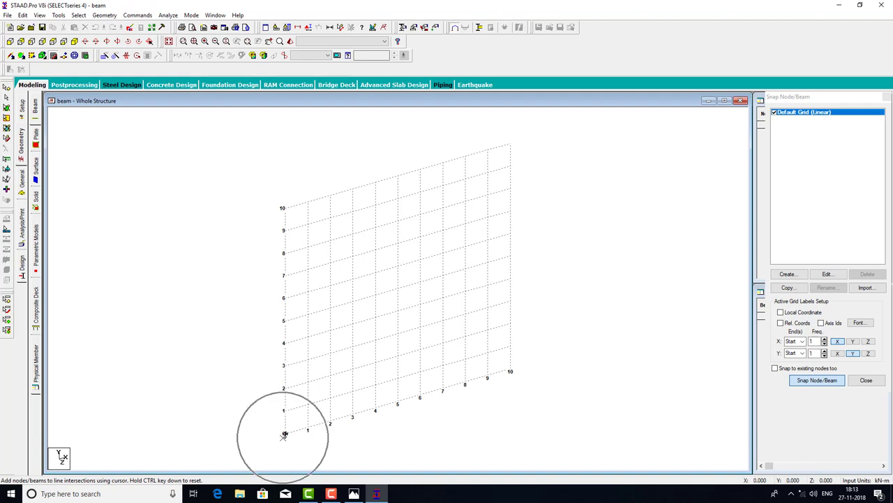
click(508, 372)
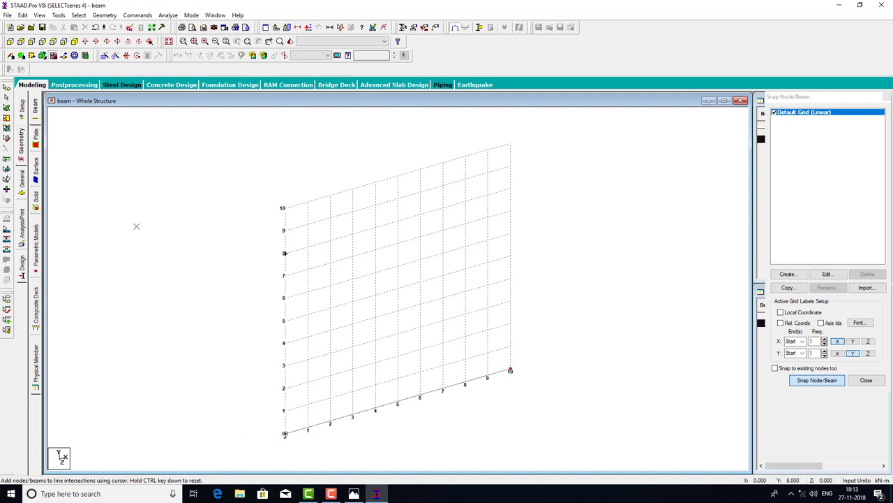
click(284, 208)
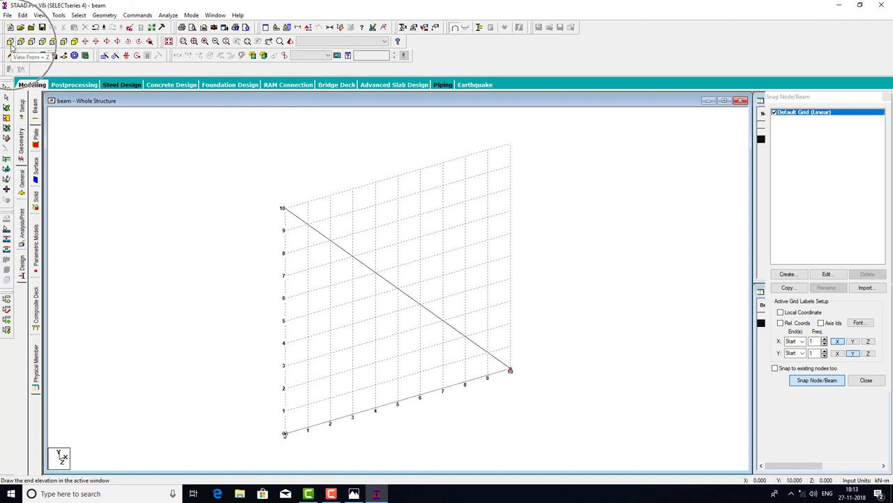
- Launch Windows Magnifier to enlarge the screen
key(super)
text(magni)
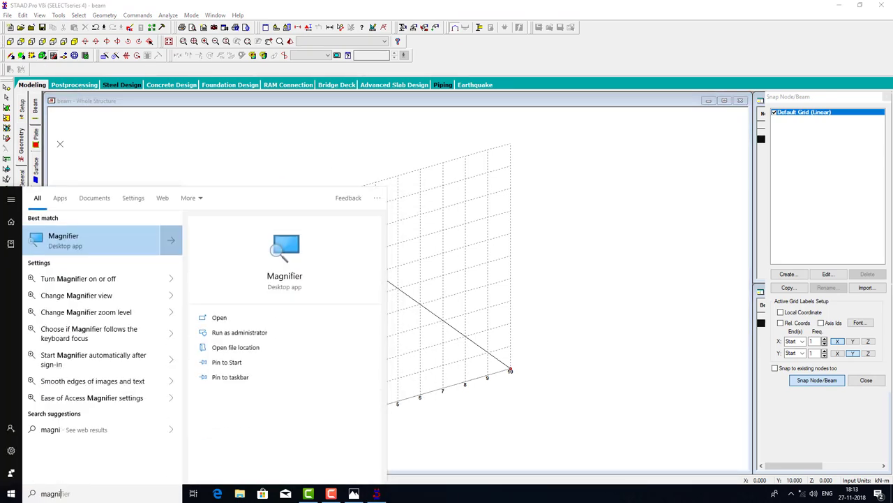
key(Return)
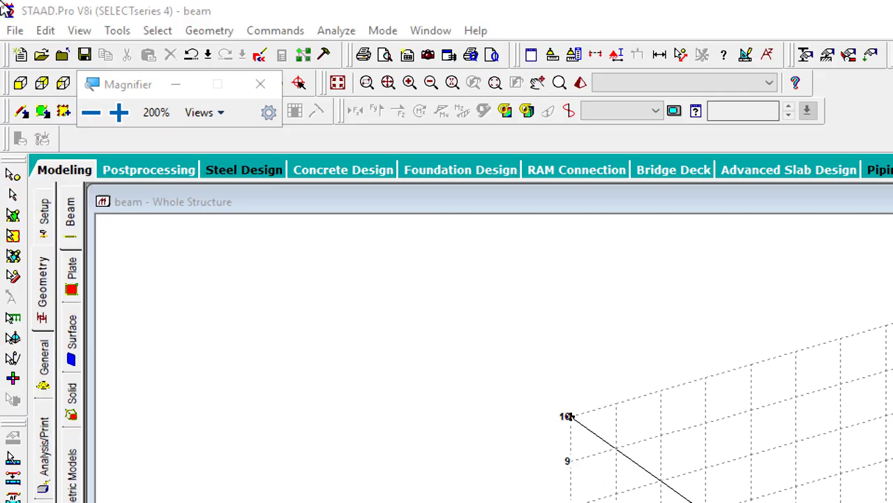
key(ctrl)
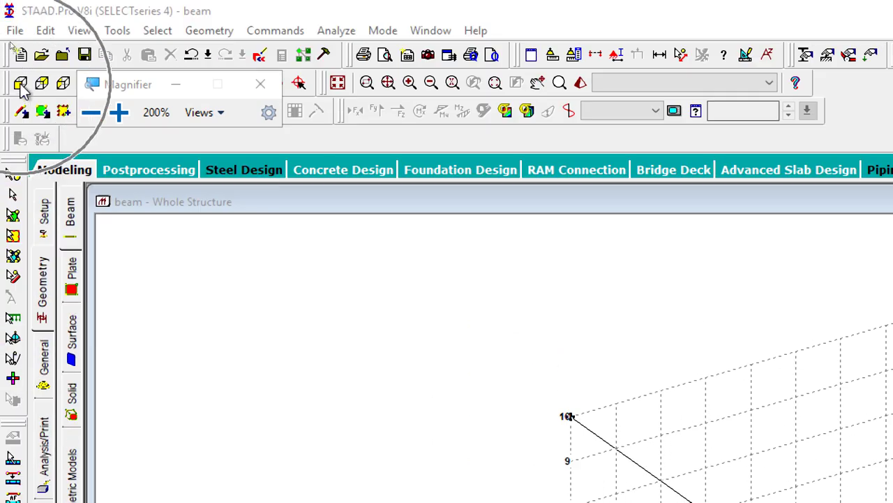
key(ctrl)
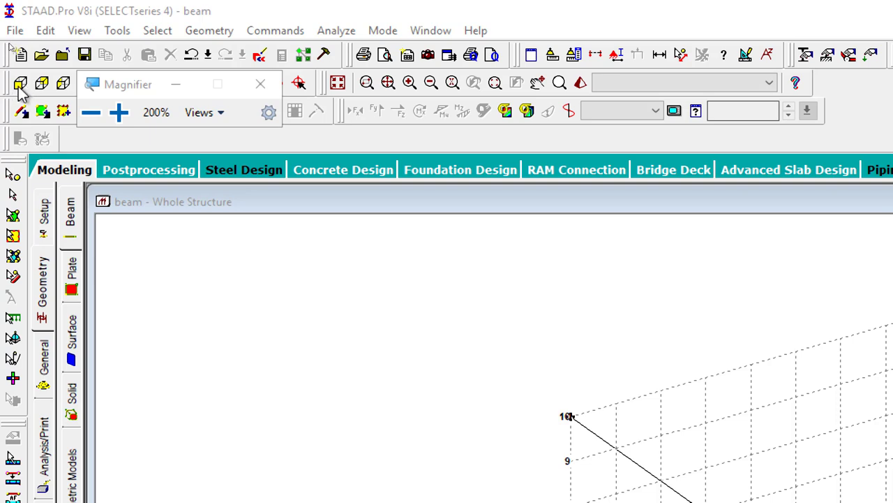
- Switch to the front view and finish the beam at the 10 m grid point
key(ctrl)
click(20, 84)
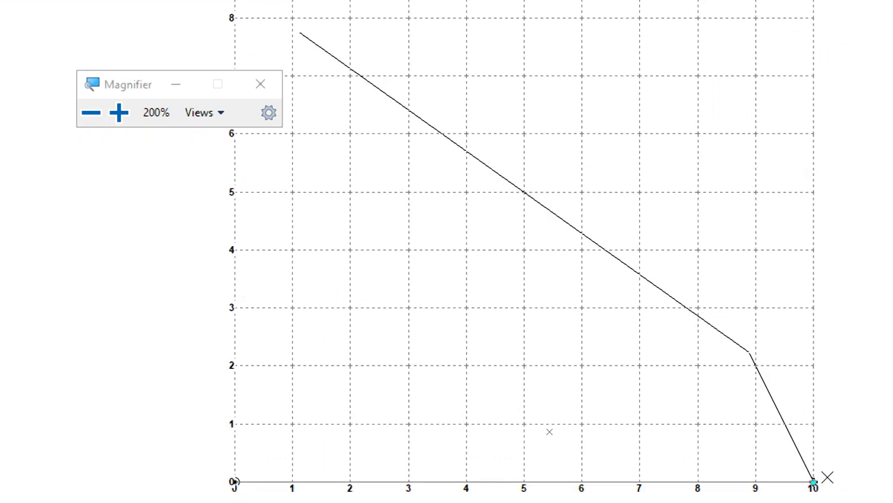
click(771, 321)
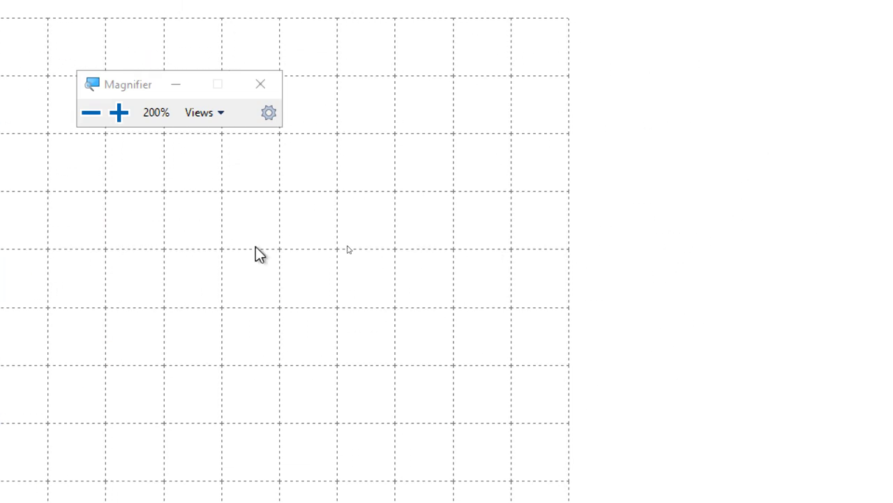
click(91, 113)
click(282, 177)
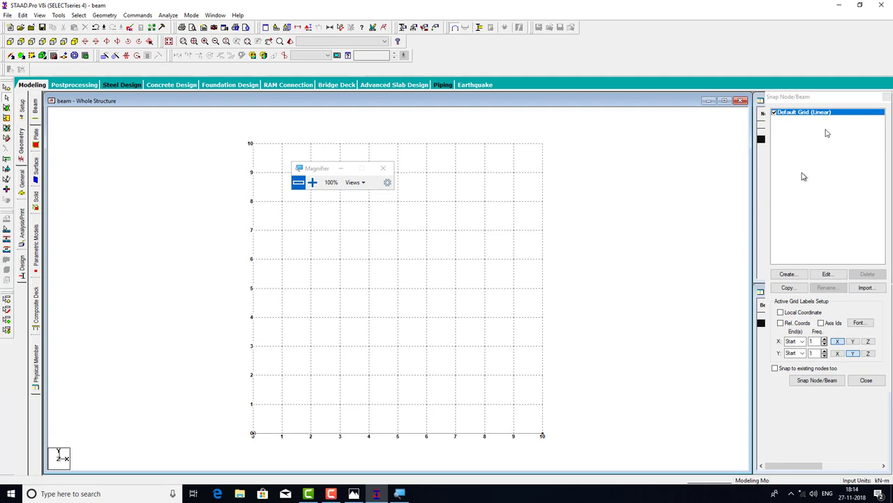
- Hide the default snap grid, select beam 1 and bring up the section Property page
click(775, 112)
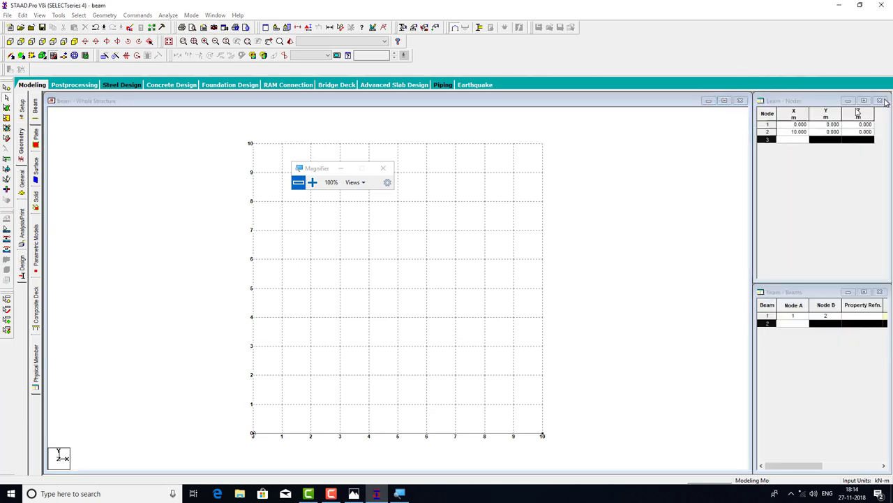
click(227, 290)
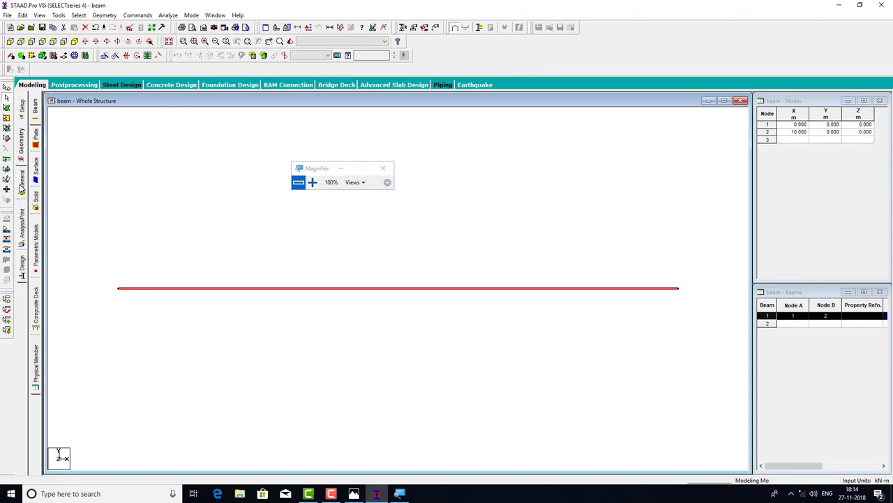
click(21, 187)
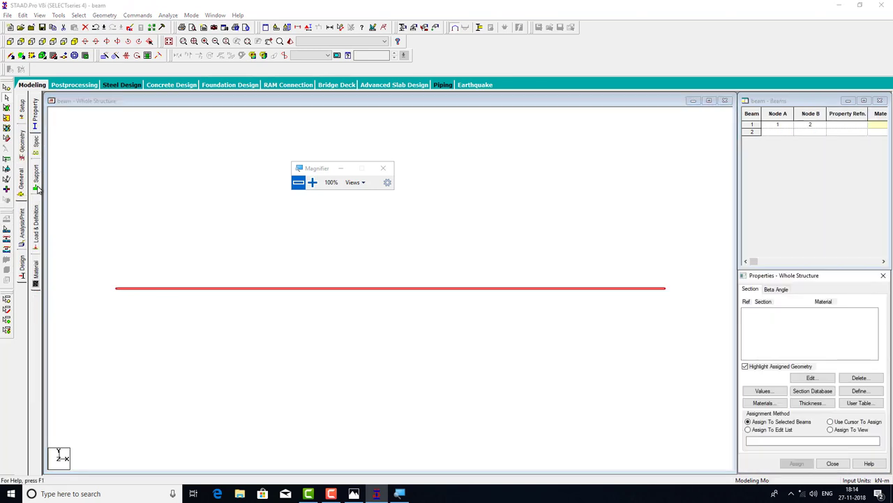
- Create a new Pinned support type on the Support page
click(36, 187)
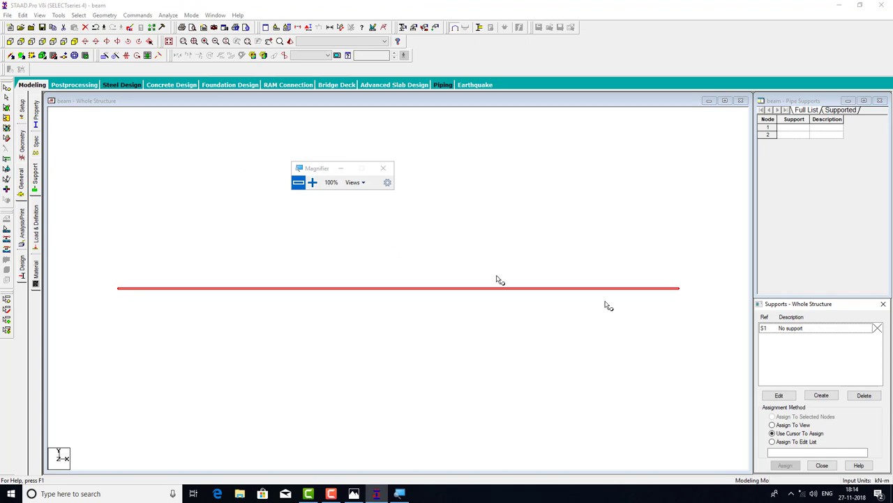
click(836, 398)
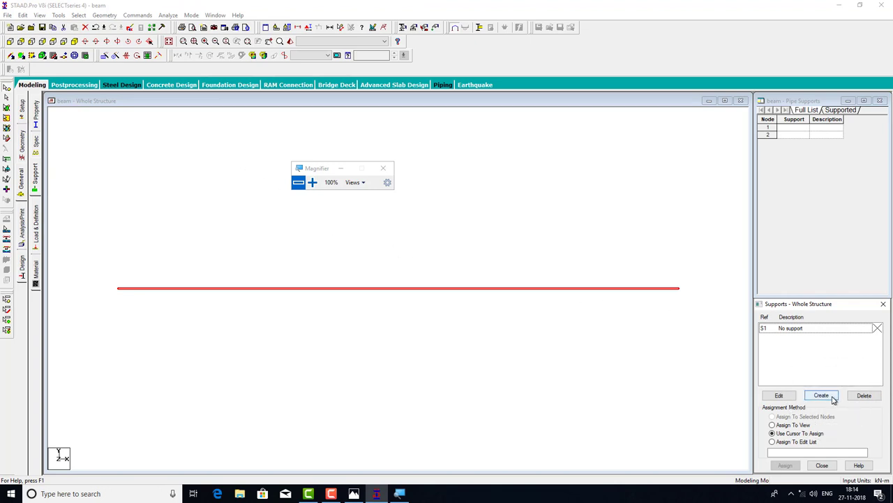
click(740, 286)
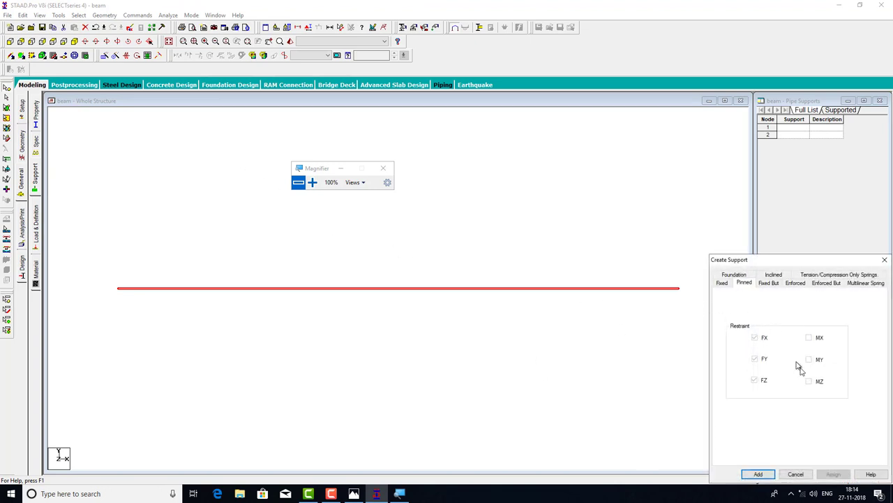
click(759, 474)
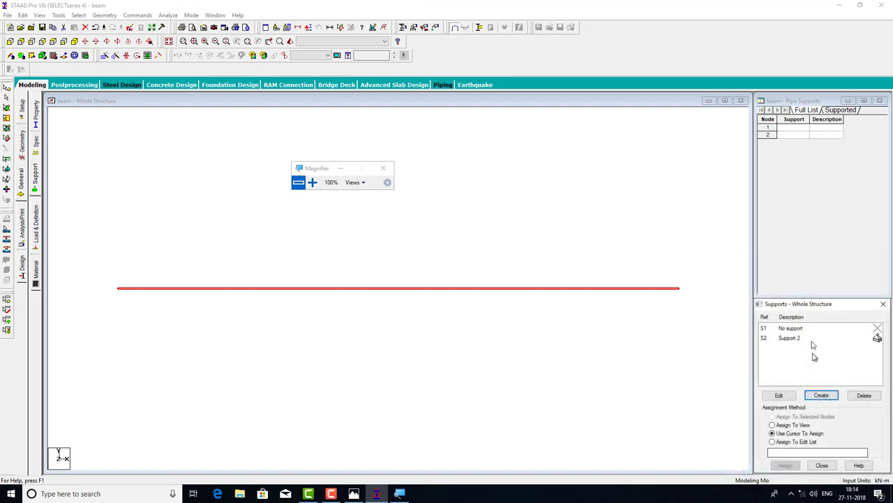
- Assign pinned support S2 to node 1 and node 2 at the beam ends
click(808, 338)
click(118, 288)
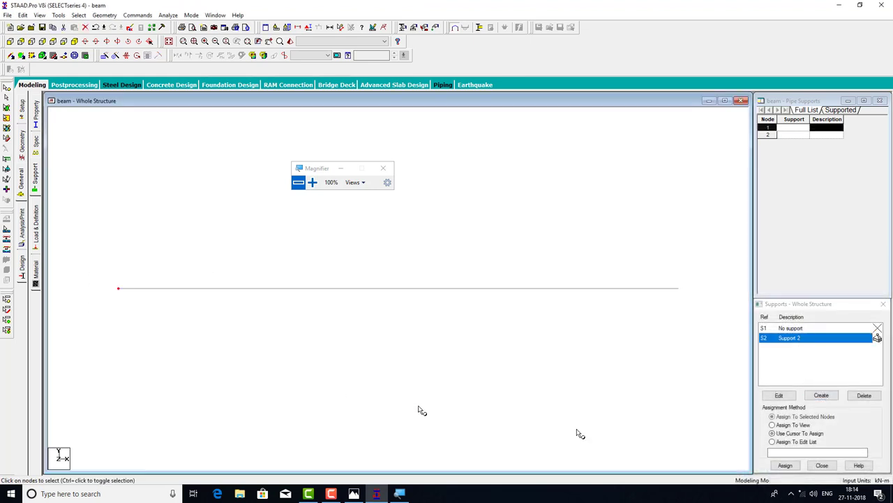
click(786, 465)
click(826, 411)
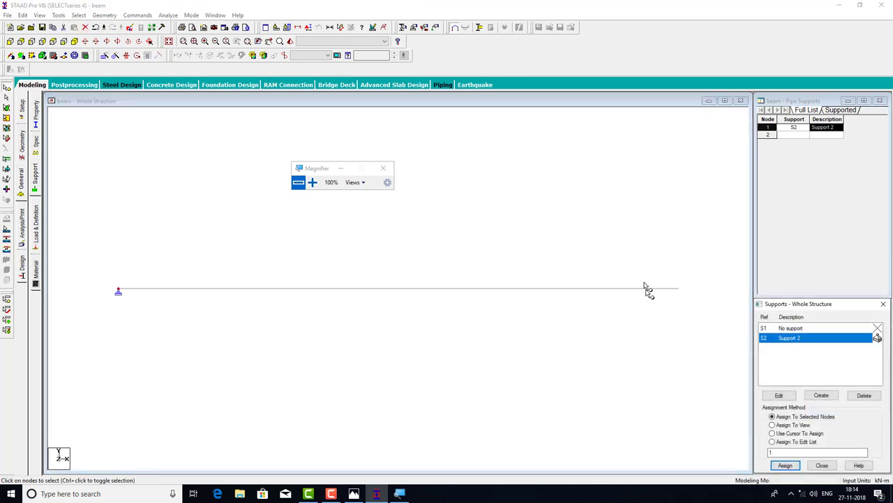
drag(650, 270, 720, 323)
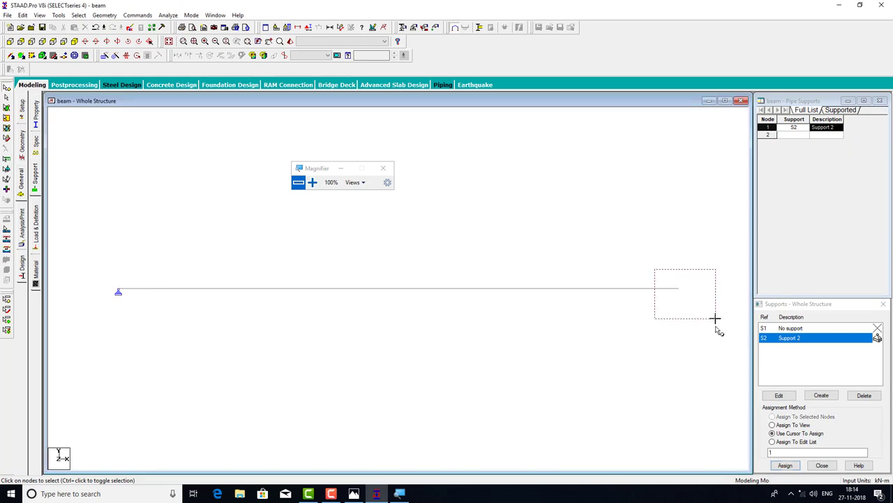
click(786, 465)
click(825, 412)
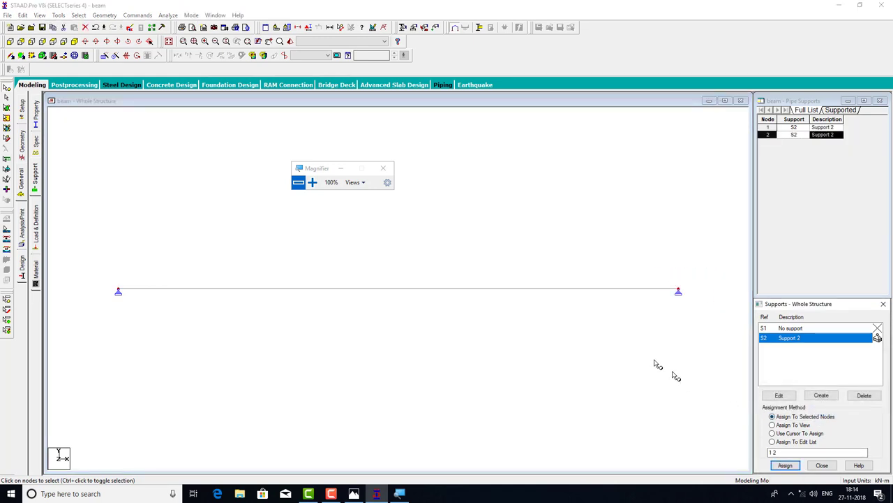
click(38, 124)
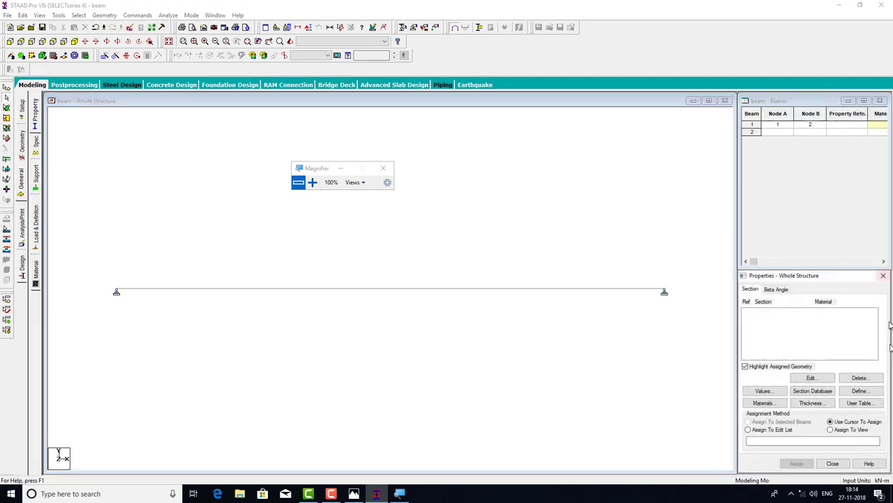
- Define a rectangular concrete section with YD 0.6 m and ZD 0.3 m
click(859, 391)
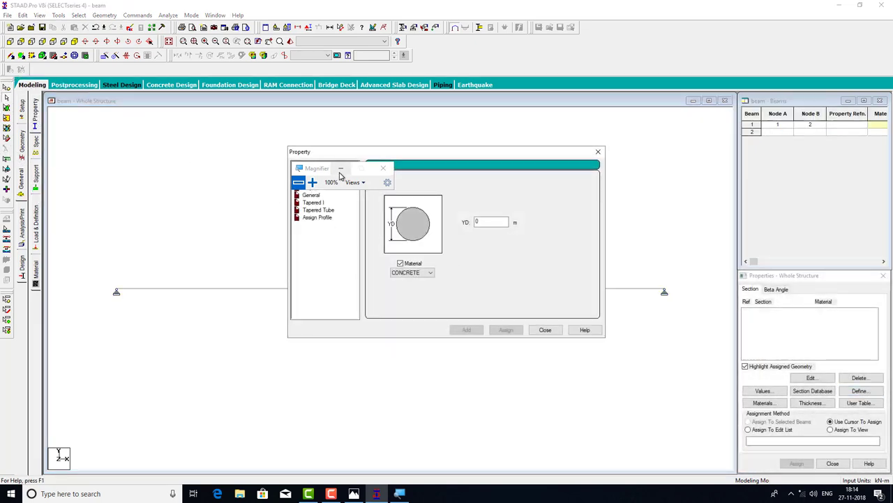
drag(321, 168, 421, 71)
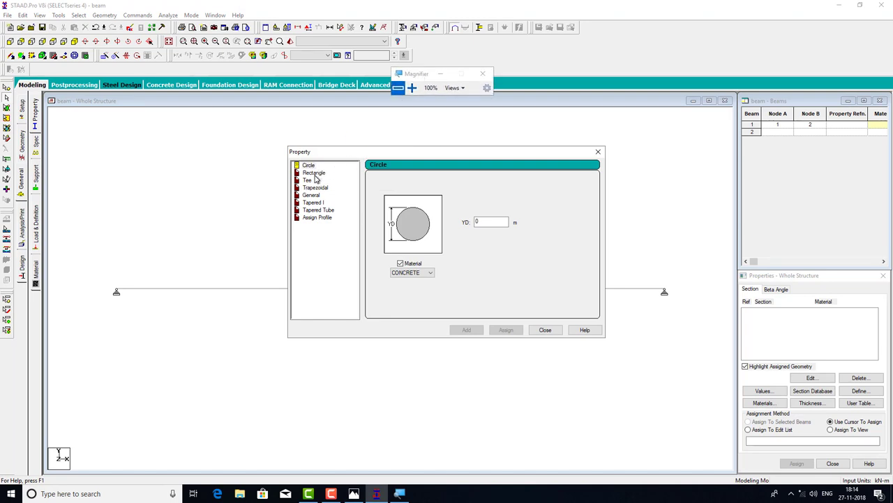
click(314, 172)
double_click(493, 217)
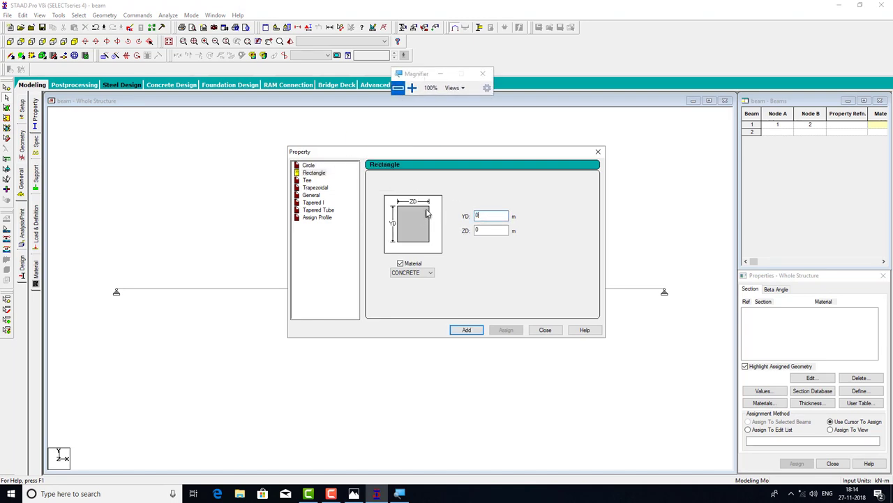
text(0.6)
click(480, 231)
text(0.3)
click(466, 330)
click(545, 330)
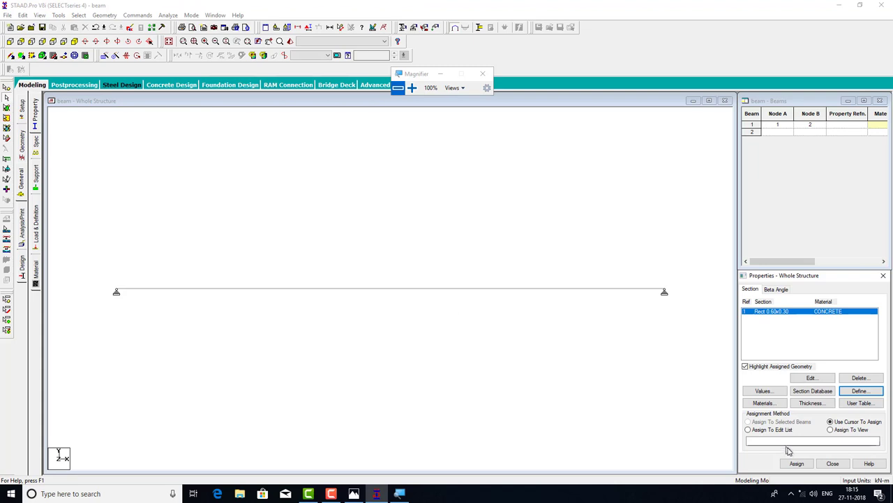
- Assign the Rect 0.60x0.30 section R1 to beam 1 using Assign To View
click(831, 429)
click(796, 463)
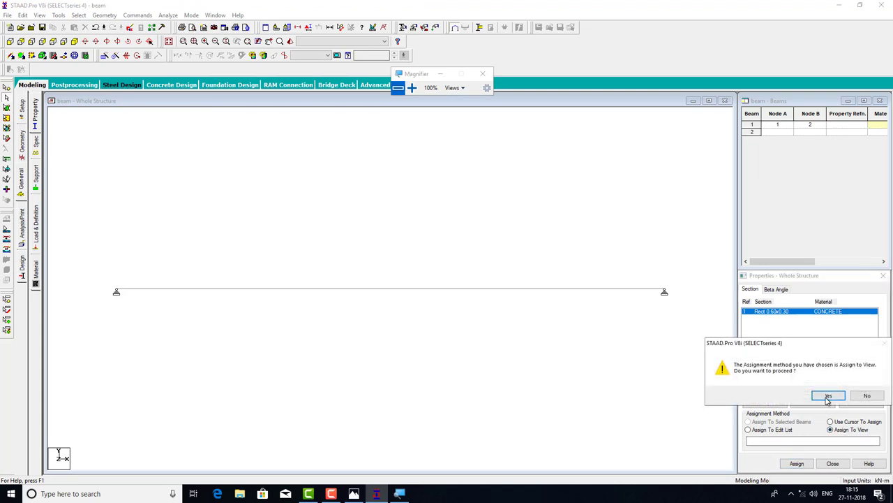
click(828, 396)
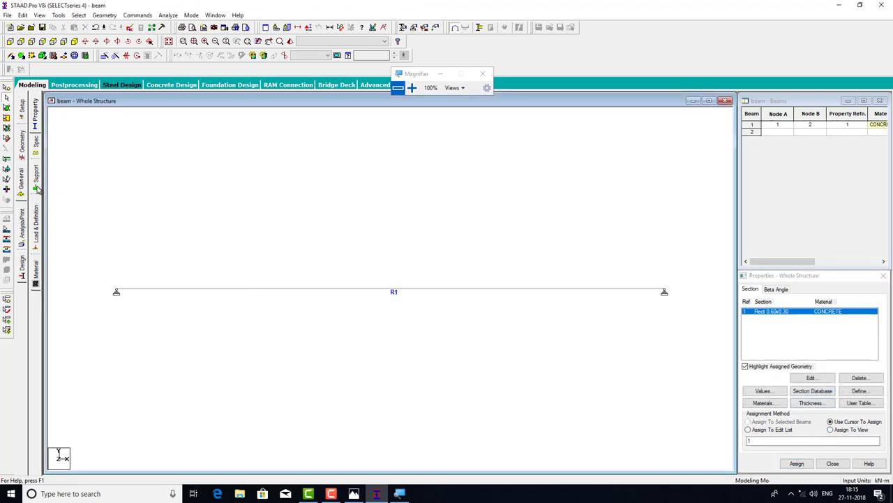
- Create primary load case 1 titled 'dead' with loading type Dead, and select it
click(38, 217)
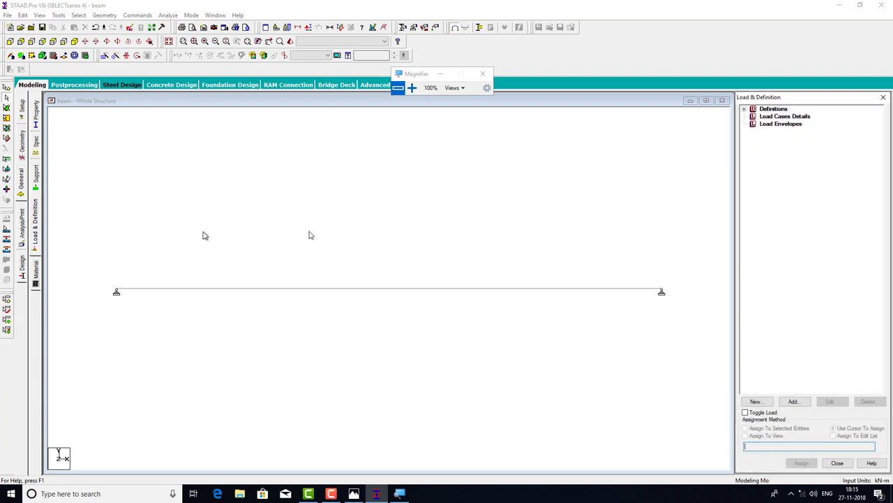
click(784, 117)
click(794, 402)
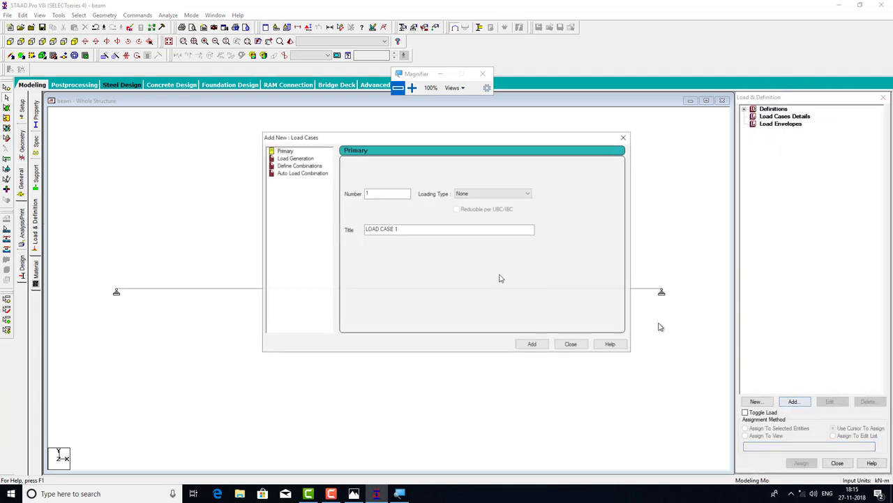
click(528, 193)
click(474, 206)
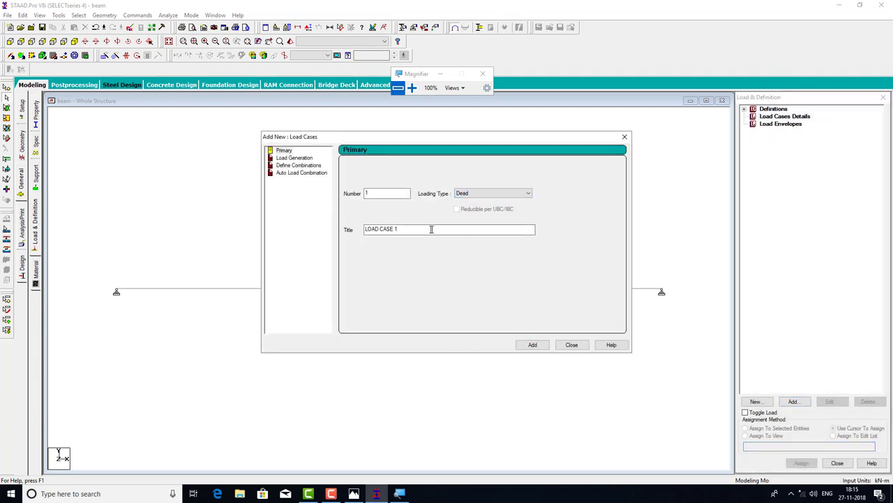
drag(431, 228, 293, 231)
text(dead)
click(533, 345)
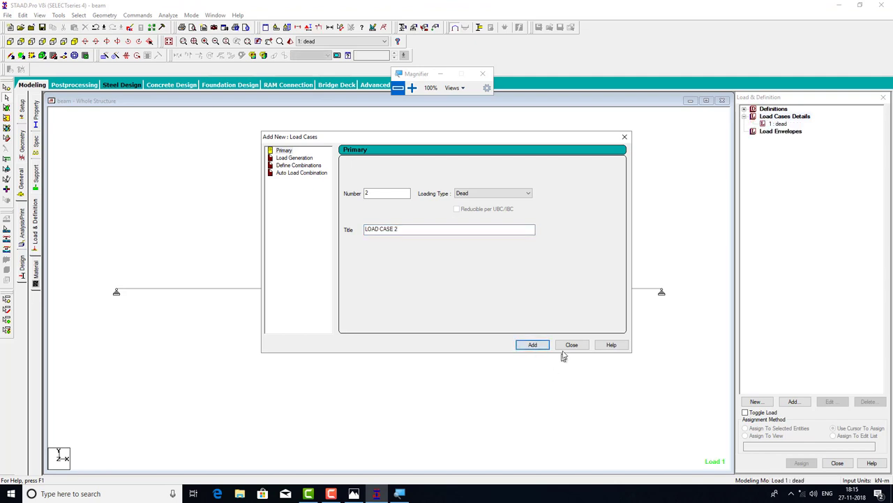
click(570, 346)
click(779, 124)
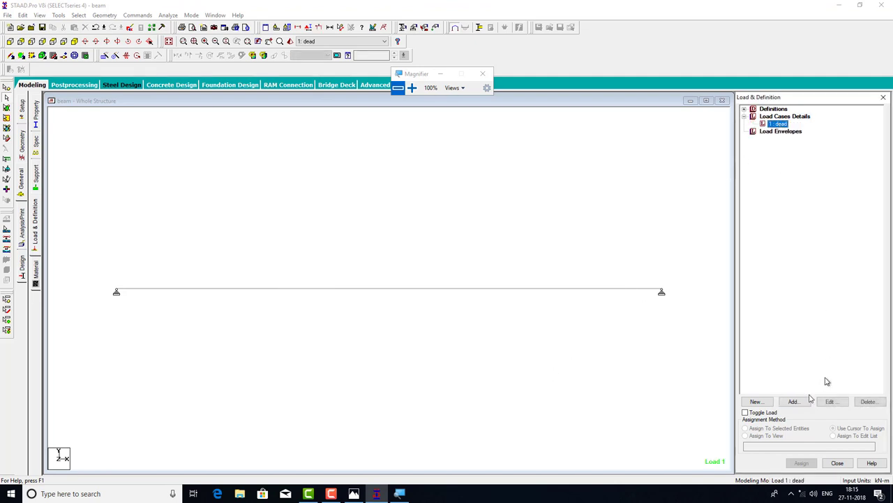
click(794, 402)
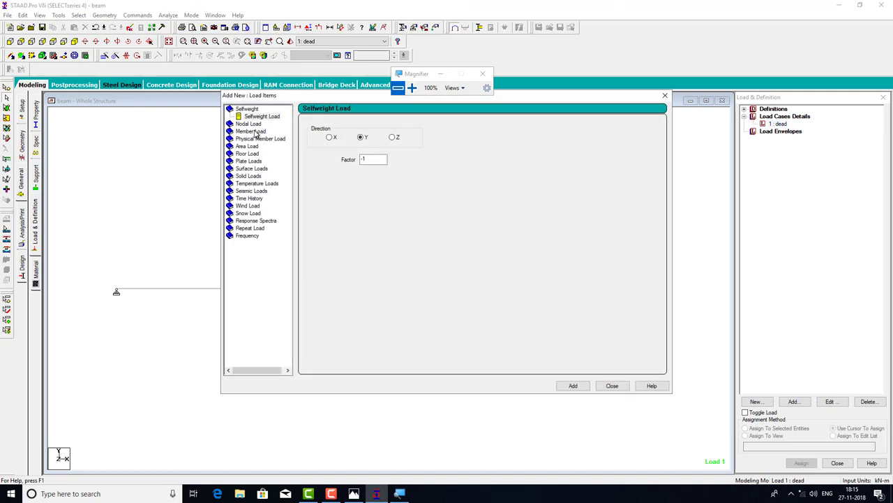
- Add concentrated member forces of -10 kN and -20 kN to the dead case, then reopen the load sketch
click(254, 131)
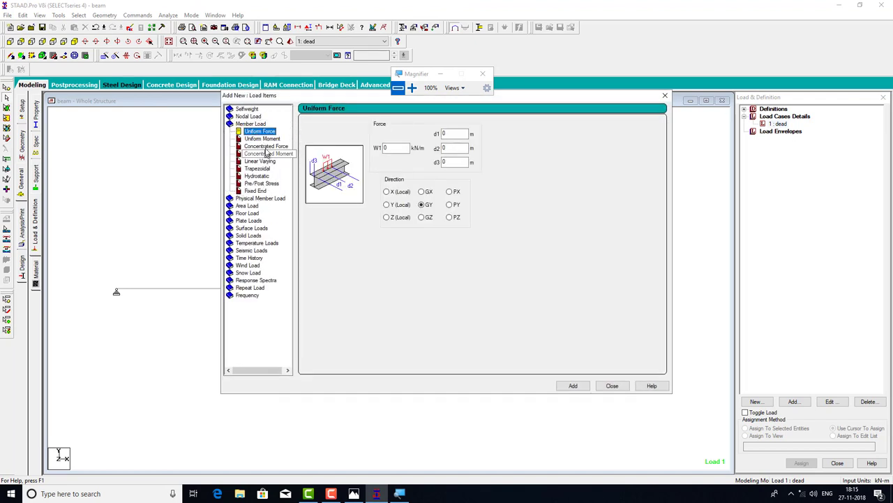
click(265, 146)
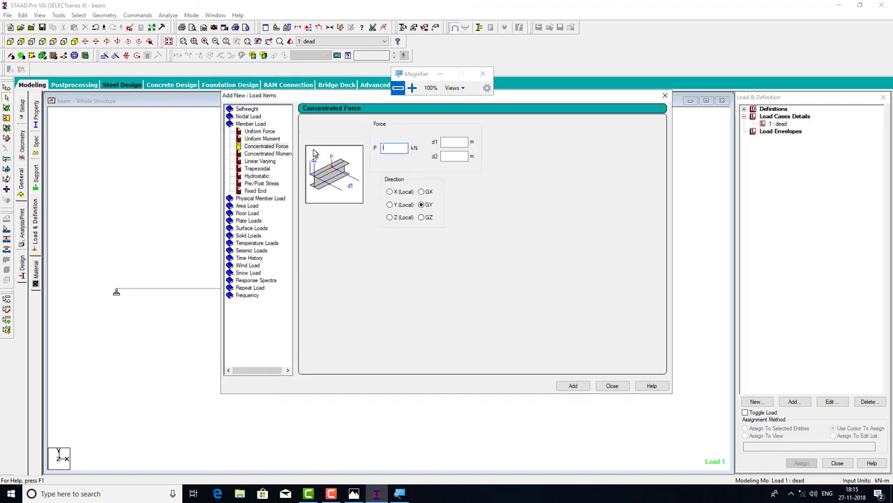
text(-10)
click(577, 388)
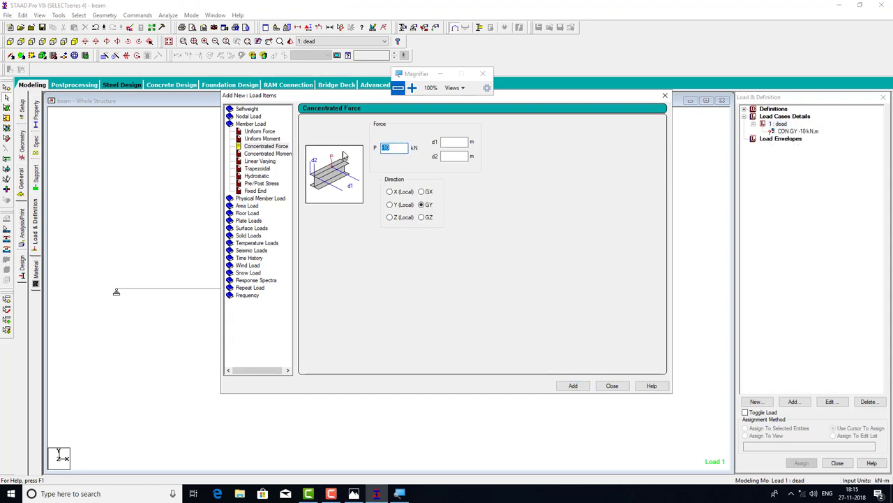
click(572, 386)
click(610, 387)
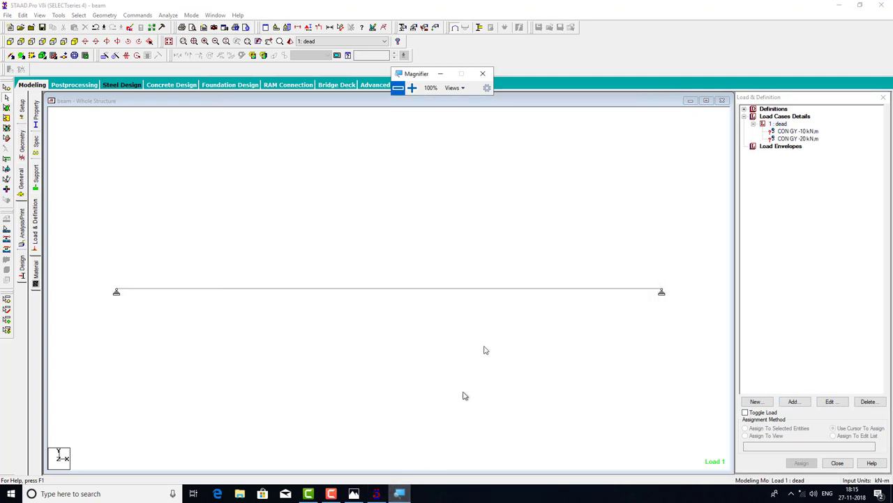
click(354, 494)
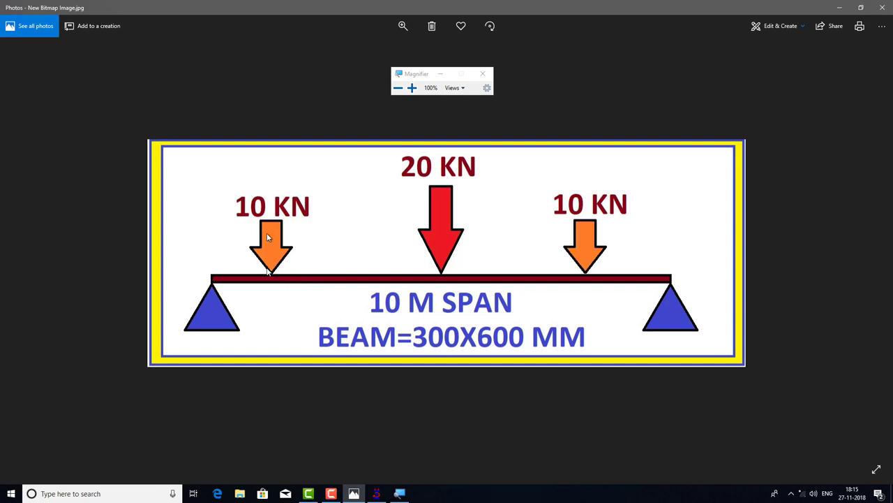
- Review the 10, 20 and 10 kN load sketch, then switch back to STAAD.Pro
key(ctrl)
click(376, 494)
- Position the first -10 kN load at 1 m, then assign it and the -20 kN load to the beam
double_click(798, 130)
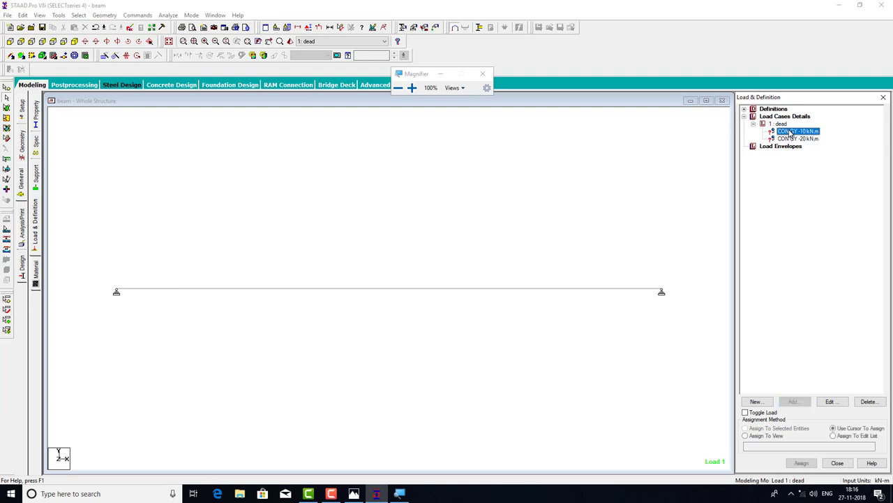
click(470, 199)
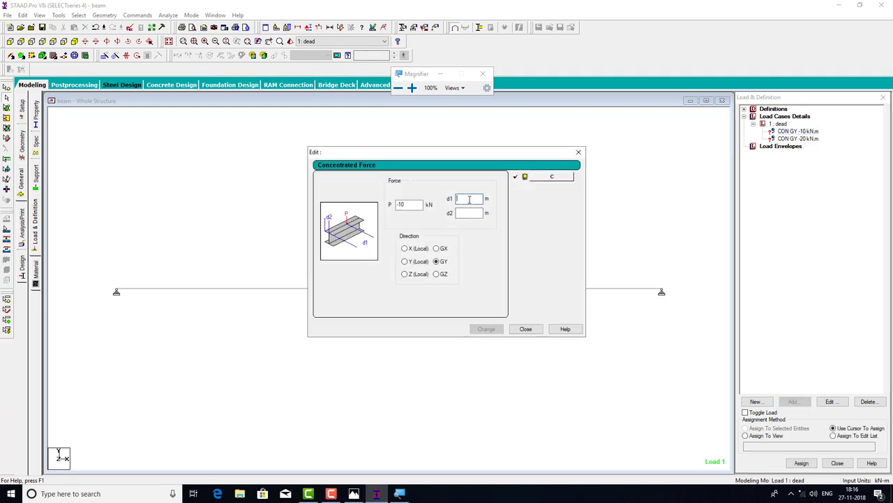
text(1)
click(487, 329)
click(525, 329)
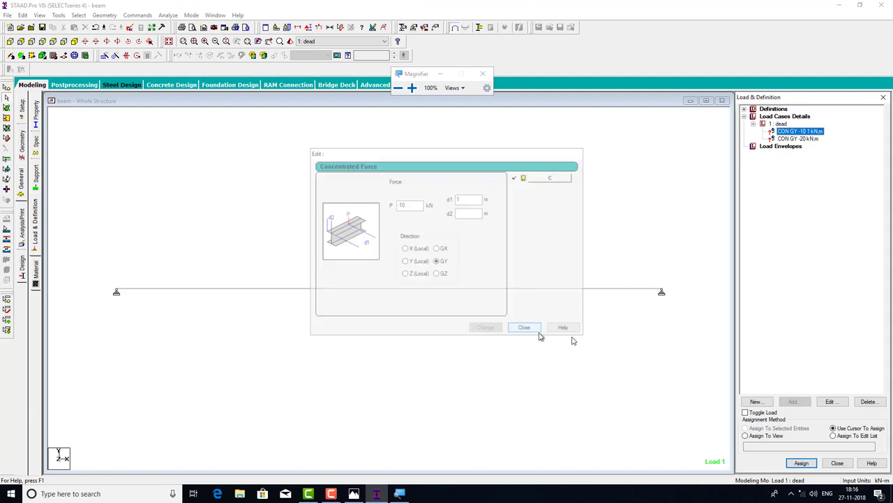
click(768, 436)
click(801, 463)
click(813, 306)
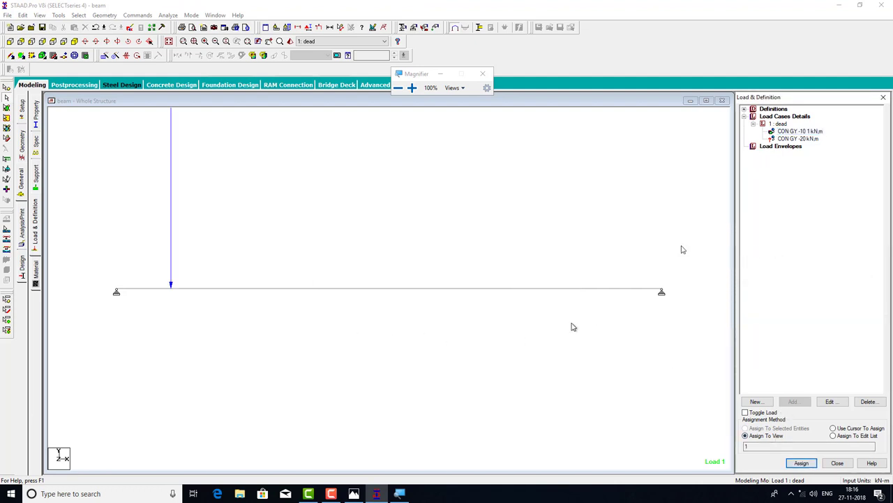
click(786, 139)
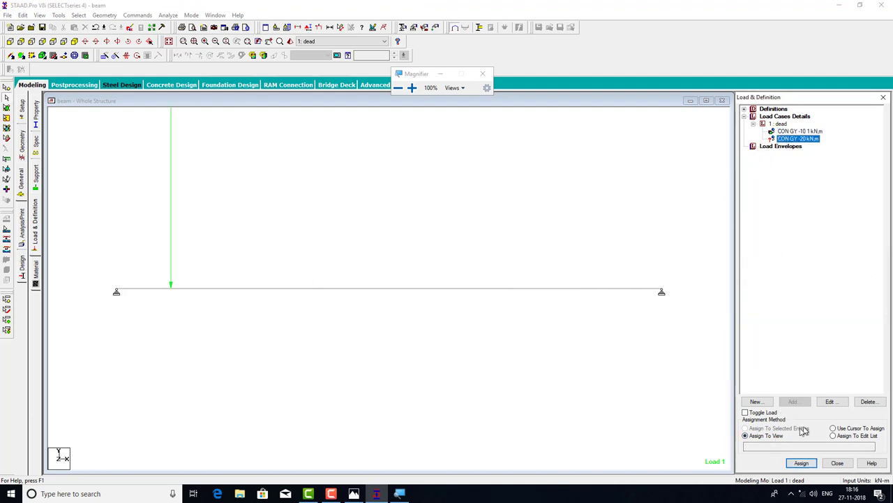
click(801, 463)
click(828, 309)
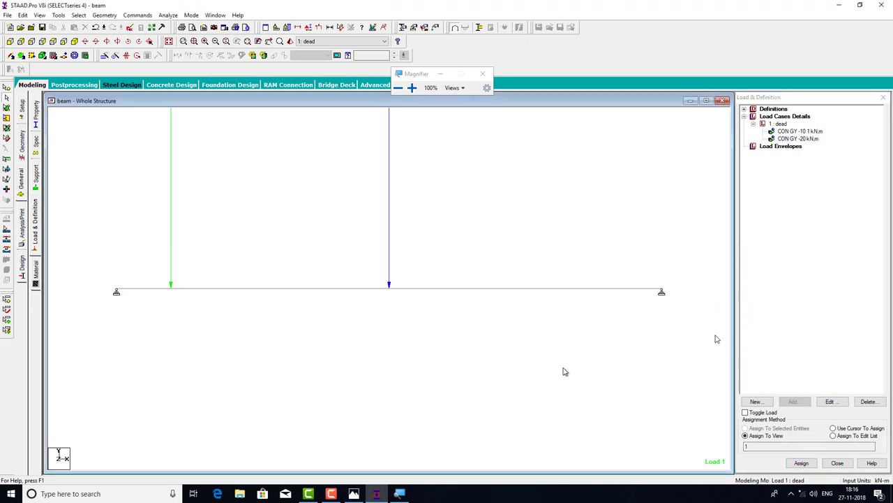
- Add a third -10 kN concentrated member load at 8 m to load case 1 dead
click(774, 124)
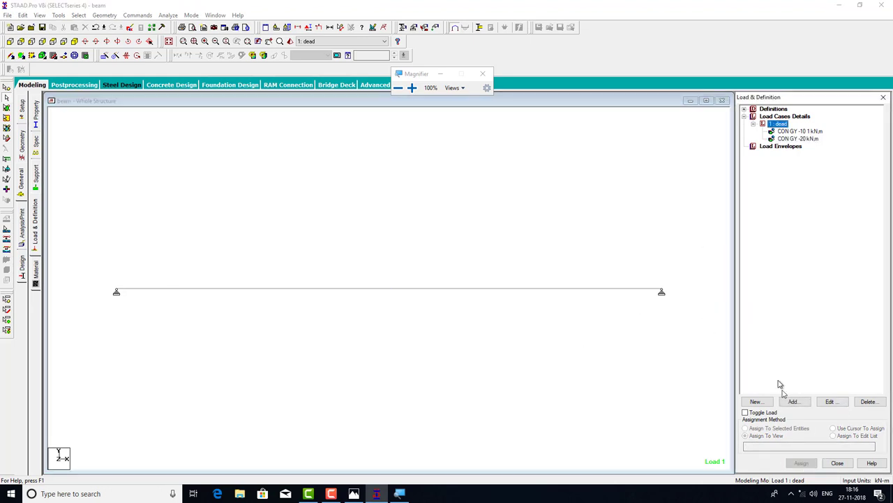
click(793, 402)
click(262, 132)
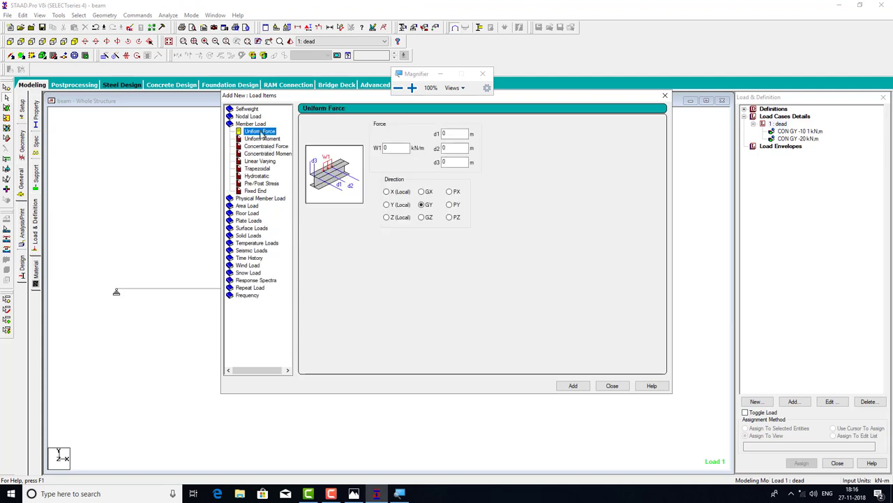
click(270, 146)
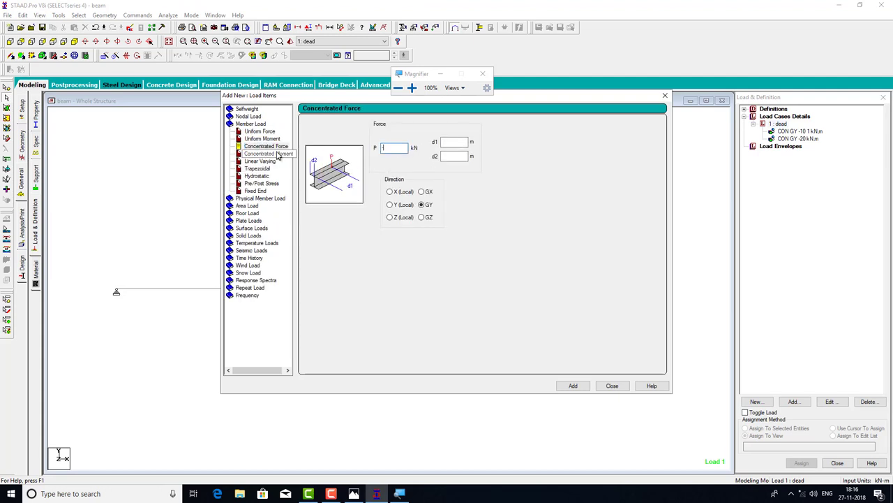
text(-10)
text(8)
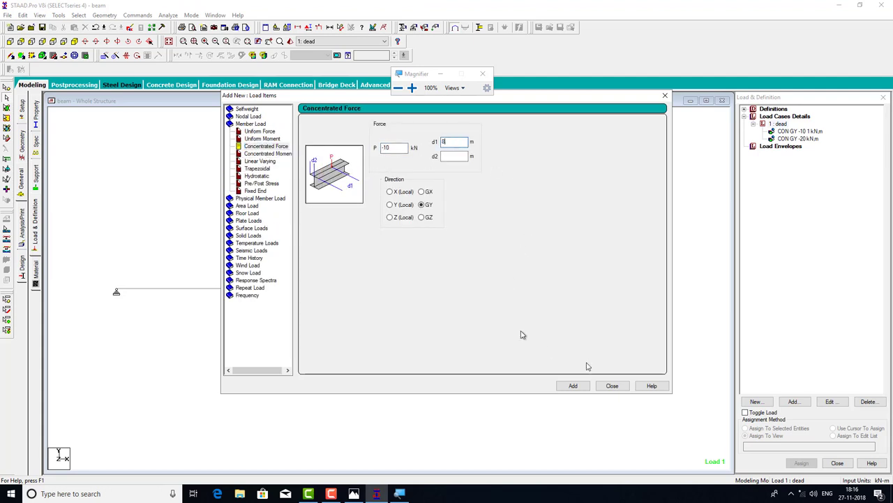
click(573, 385)
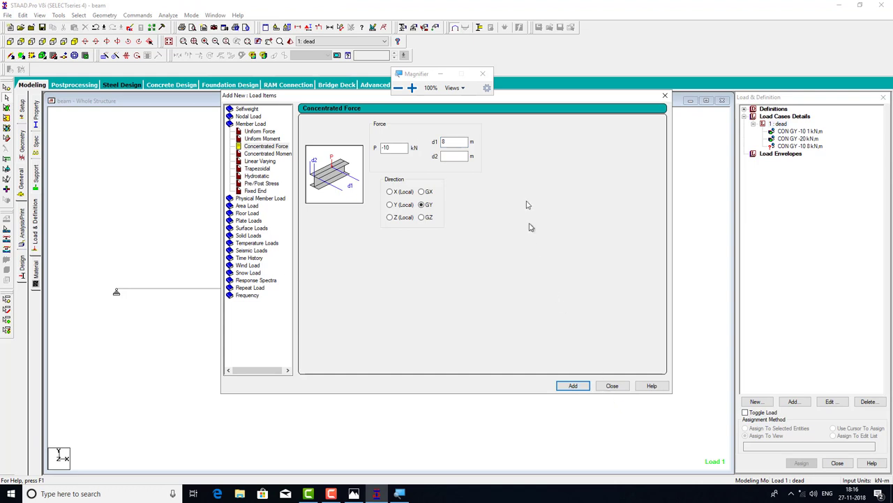
click(612, 386)
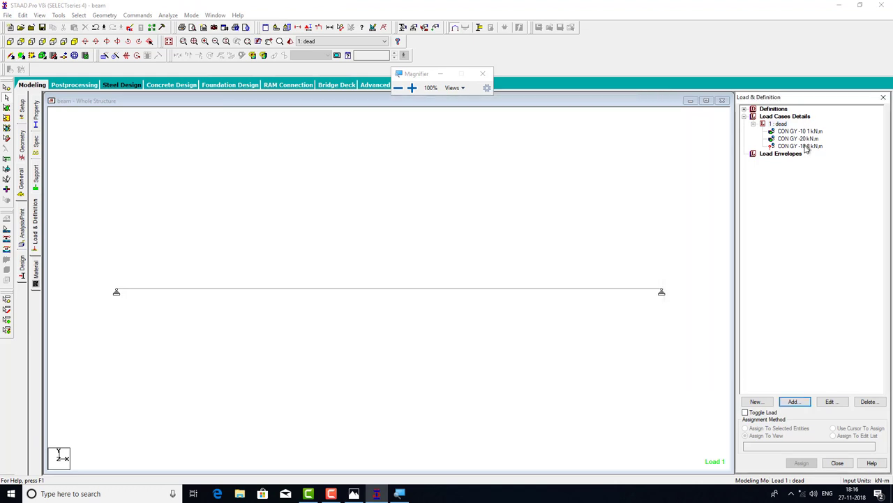
- Move the third -10 kN load to 9 m and assign it to the beam
double_click(806, 147)
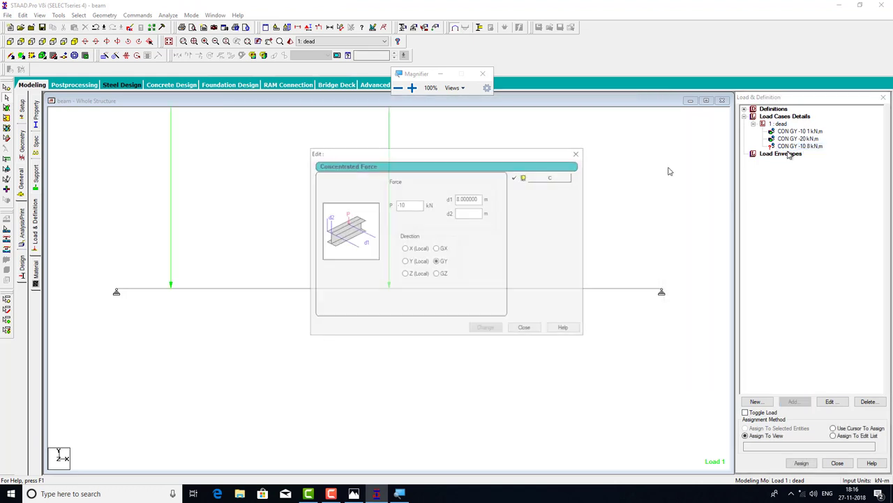
double_click(467, 198)
text(9)
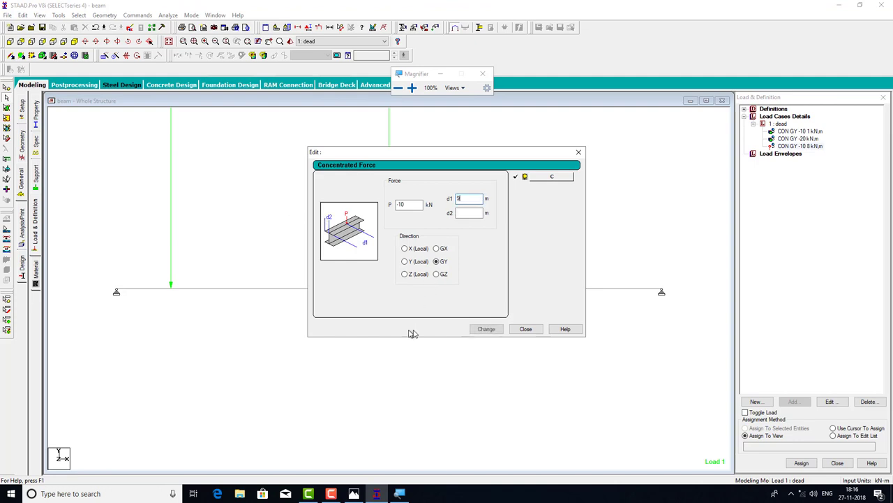
click(501, 330)
click(525, 329)
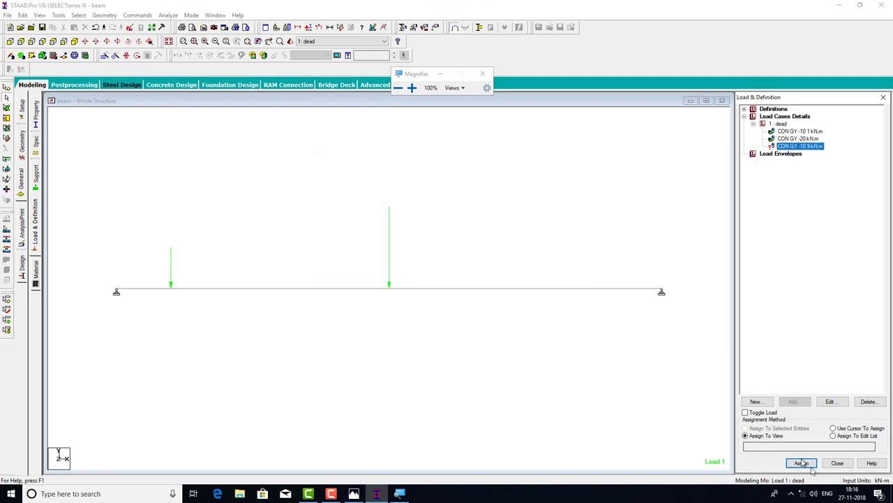
click(801, 463)
click(828, 308)
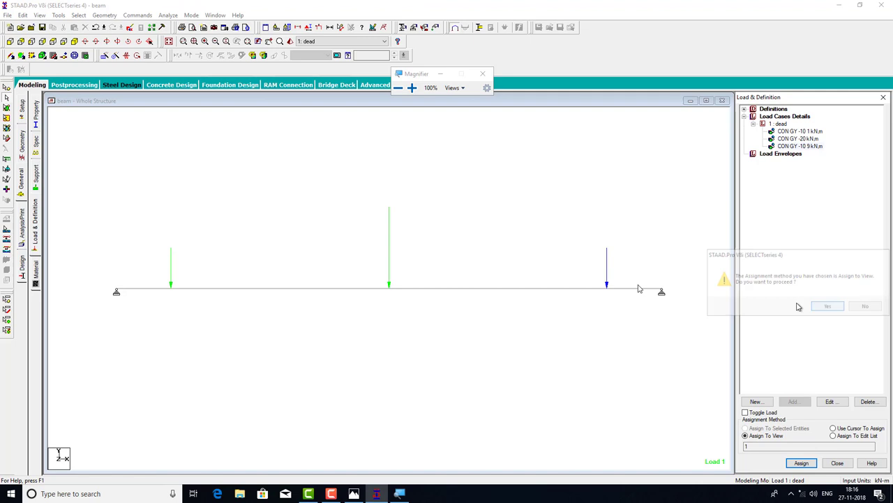
click(464, 349)
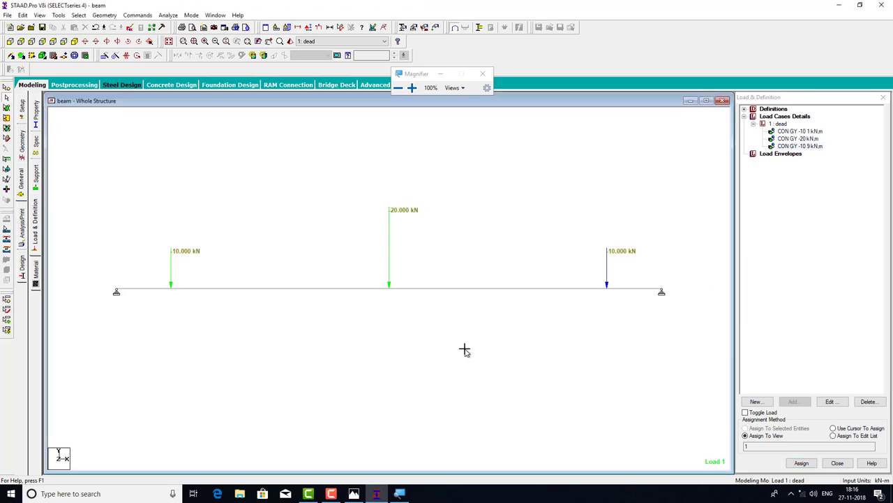
- Add the PERFORM ANALYSIS PRINT ALL command to the input
click(24, 239)
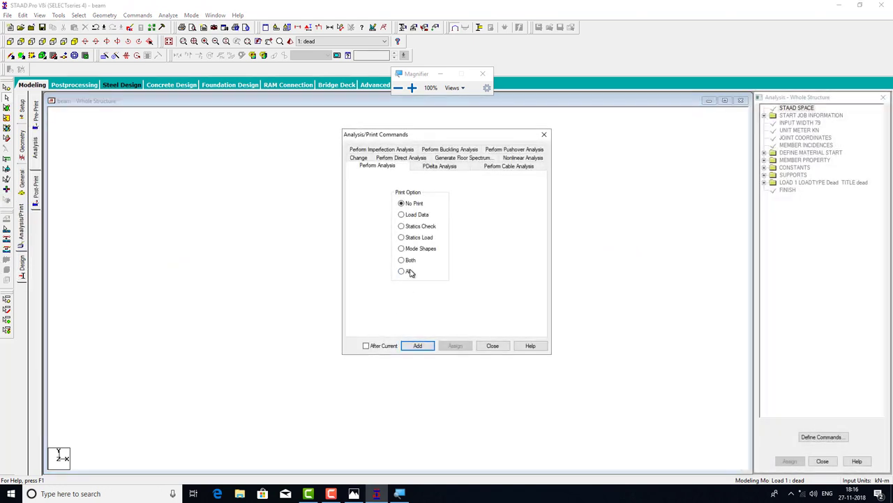
click(410, 272)
click(417, 345)
click(493, 345)
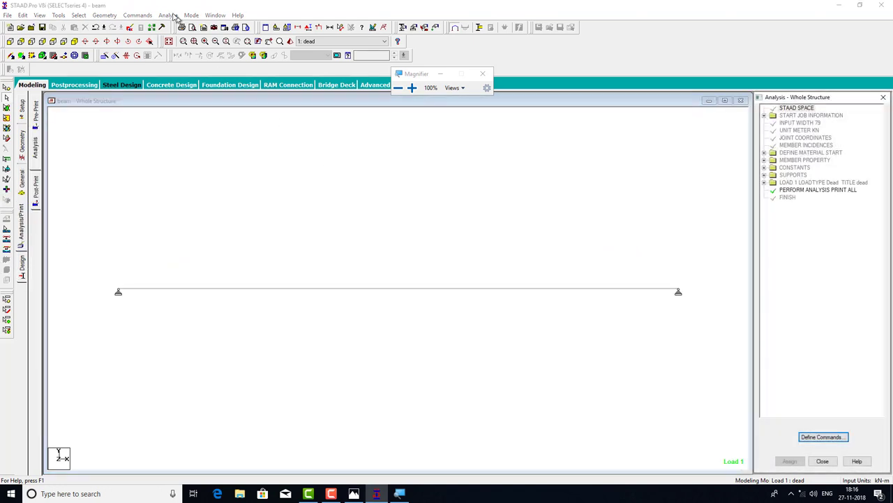
- Save and run the analysis, dismiss the 0-error report, and enter Postprocessing
click(171, 16)
click(178, 23)
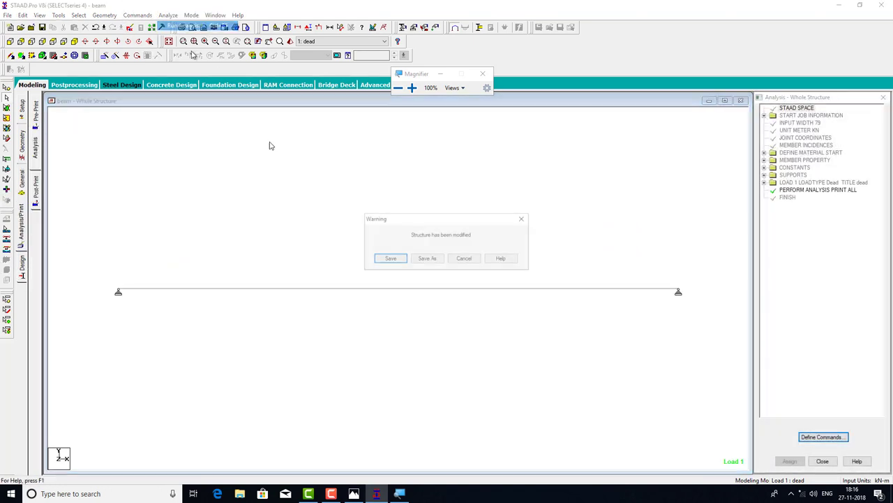
click(384, 259)
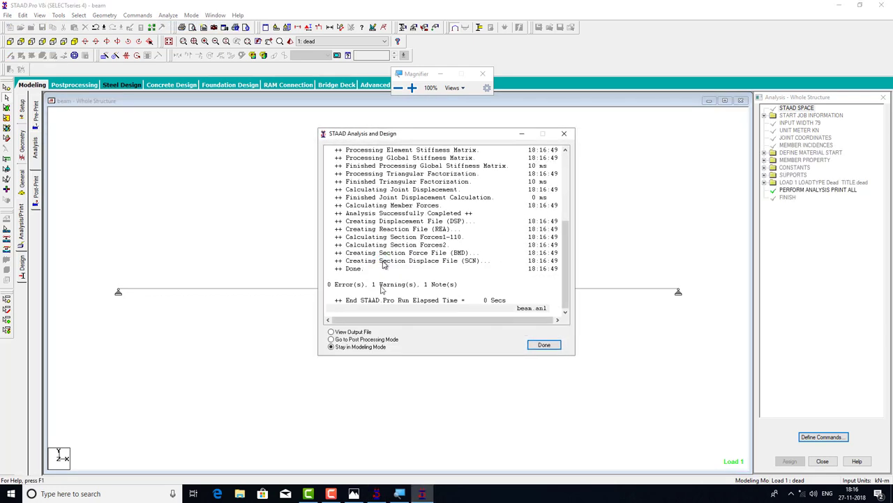
click(544, 345)
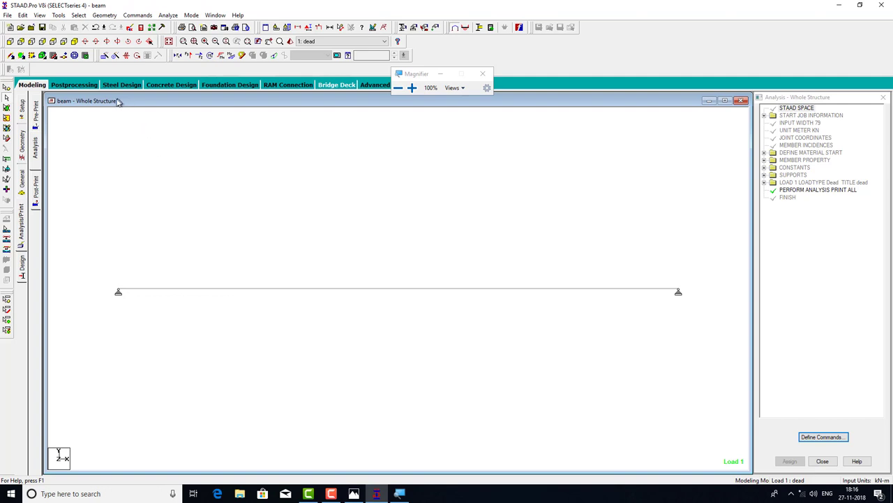
click(74, 85)
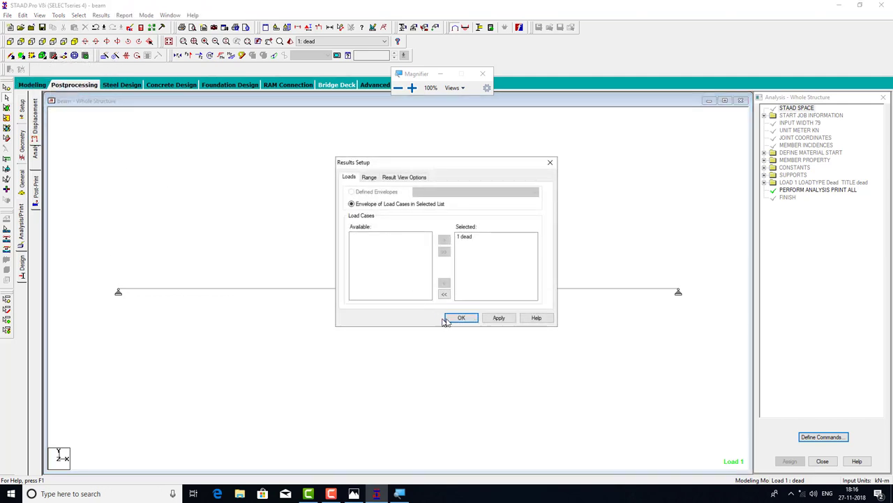
- Accept load case 1 dead, maximise the view, and display the 20 kN support reactions
click(447, 319)
double_click(314, 105)
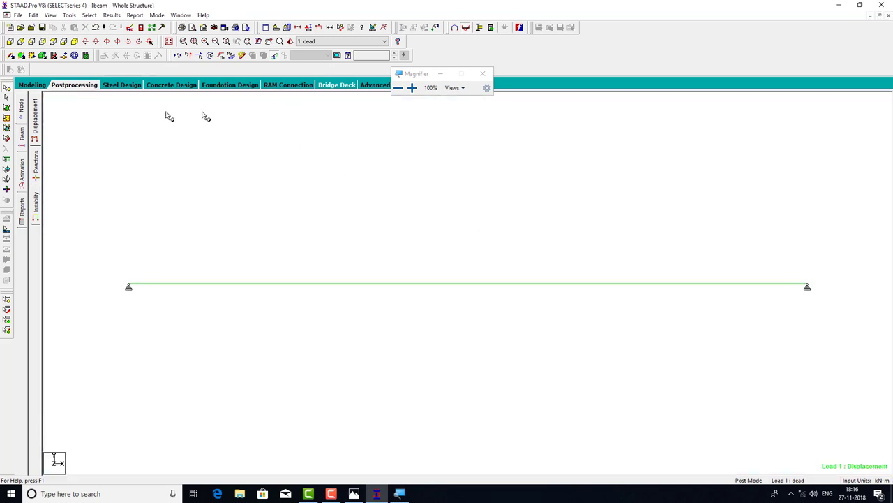
click(38, 165)
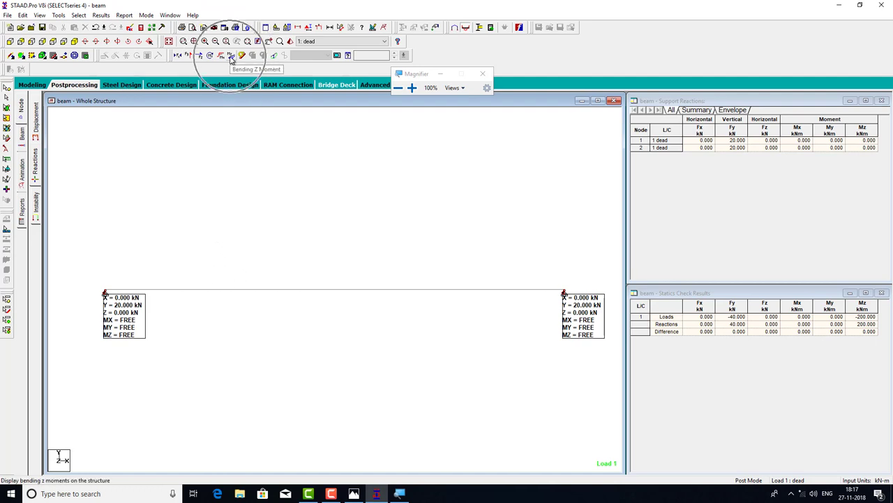
- Plot the bending moment diagram labelled with its -60 kNm maximum, then switch to shear force
click(231, 59)
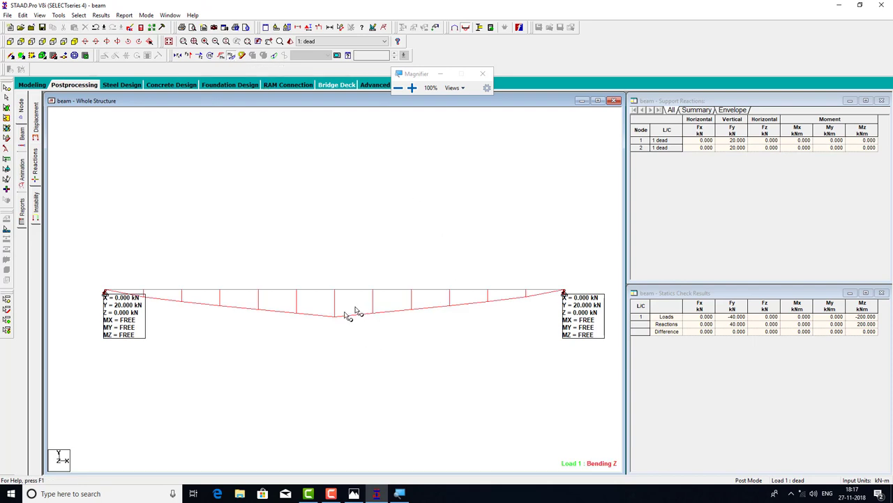
click(100, 15)
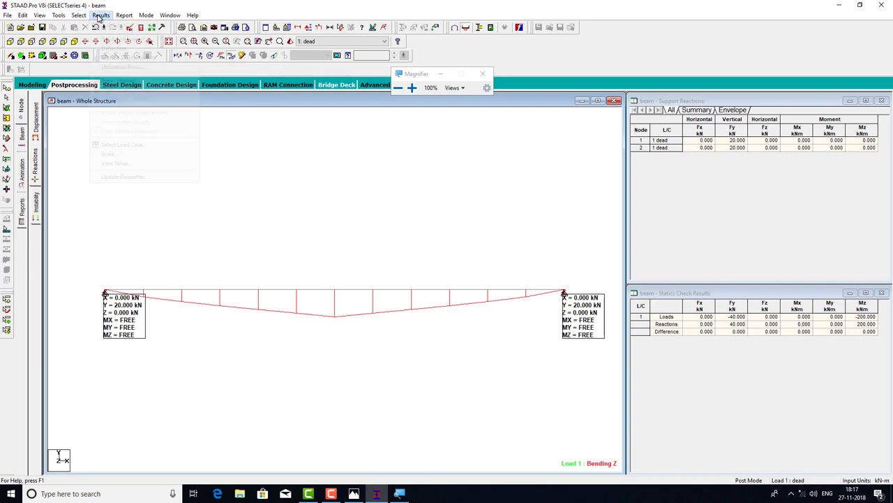
click(138, 164)
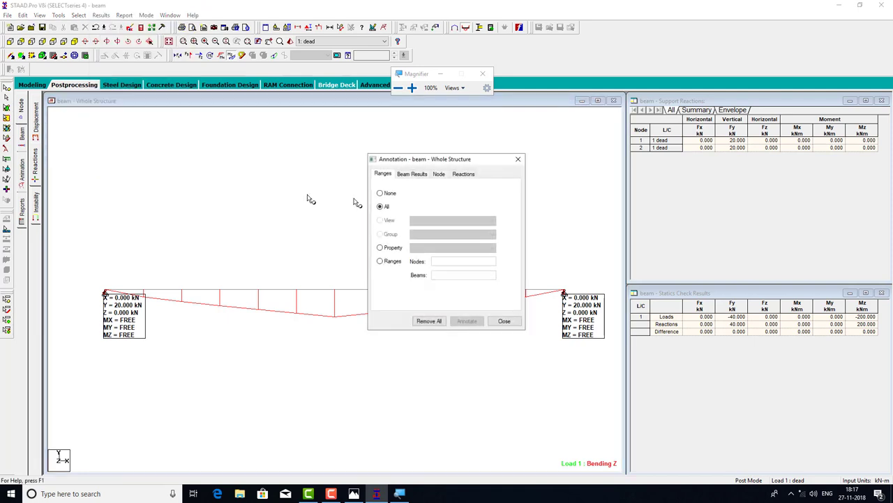
click(426, 175)
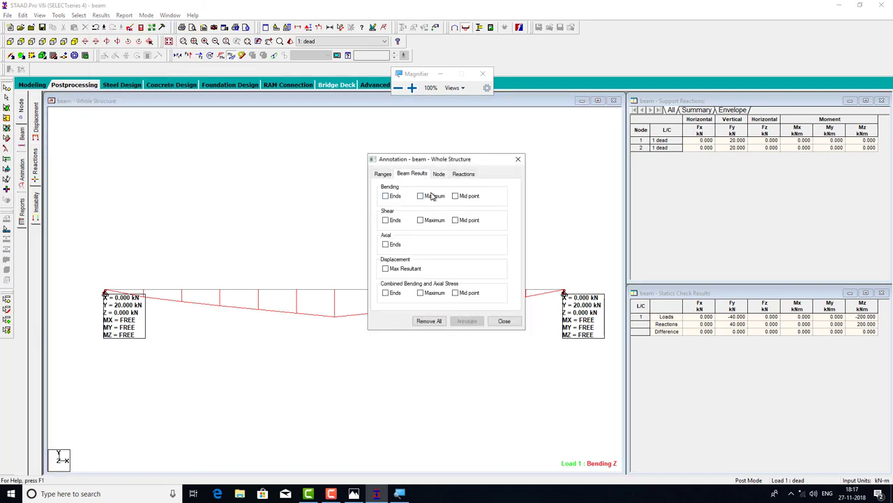
click(432, 196)
click(467, 321)
click(504, 321)
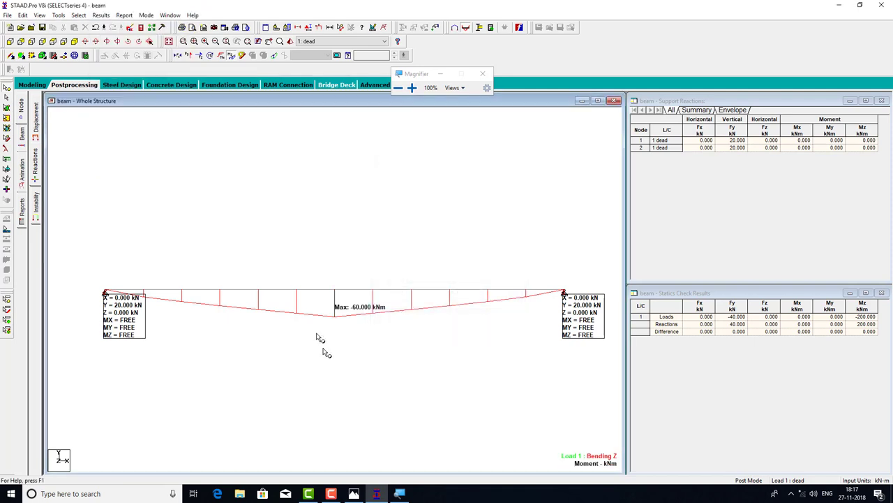
click(231, 56)
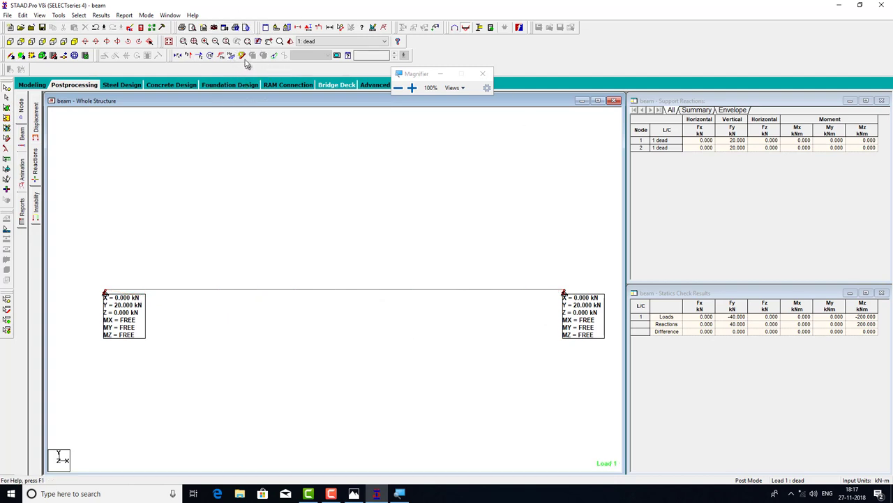
click(188, 56)
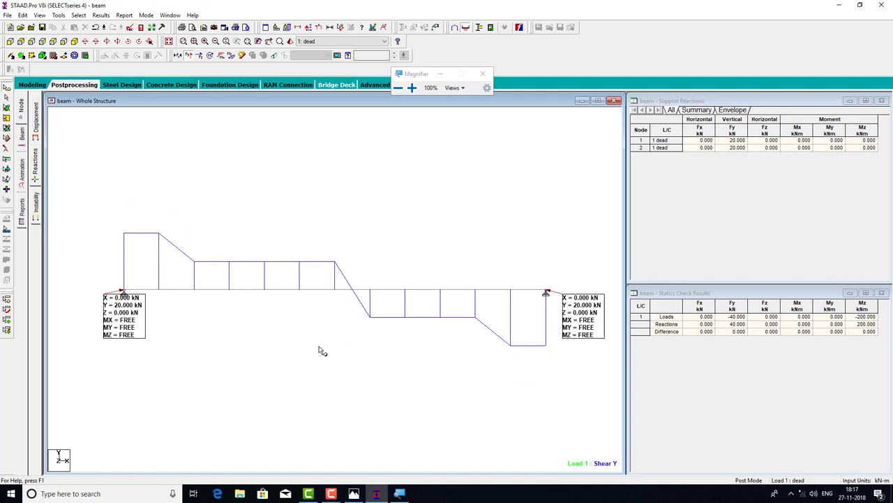
- Replace the shear diagram with the deflected shape, annotated with its 4.599 mm maximum displacement
click(187, 57)
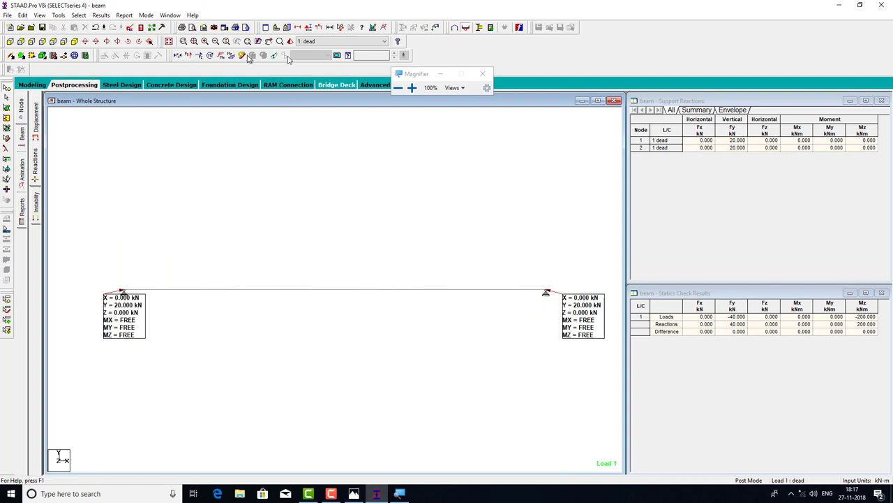
click(274, 57)
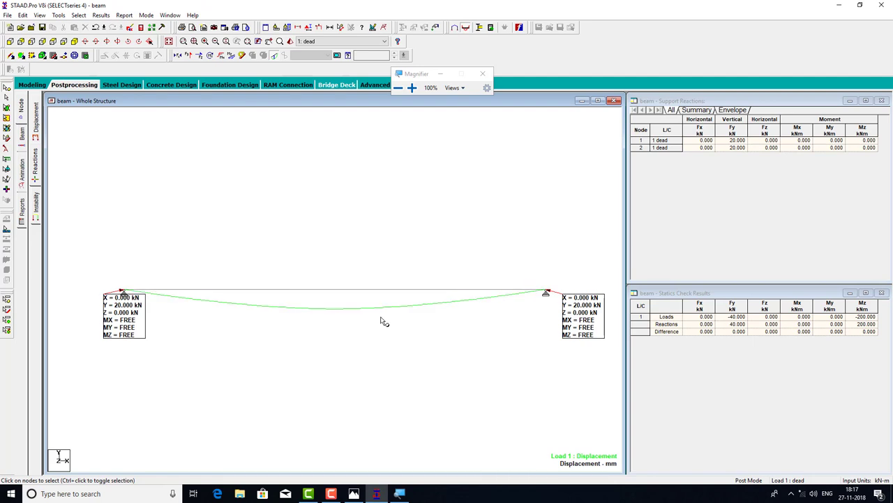
click(381, 318)
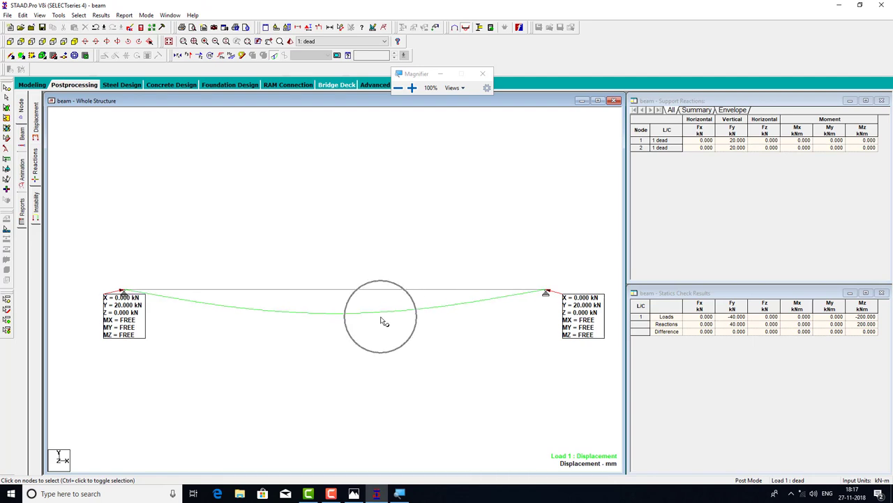
click(101, 14)
click(140, 155)
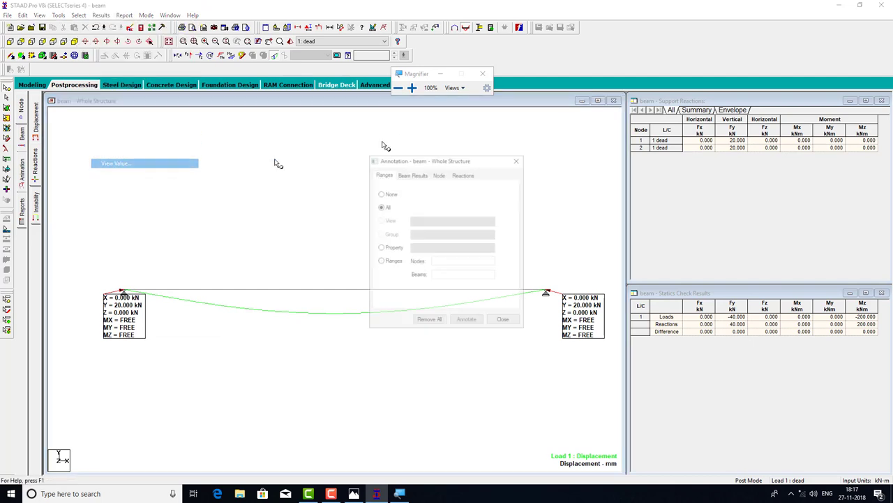
click(413, 174)
click(422, 197)
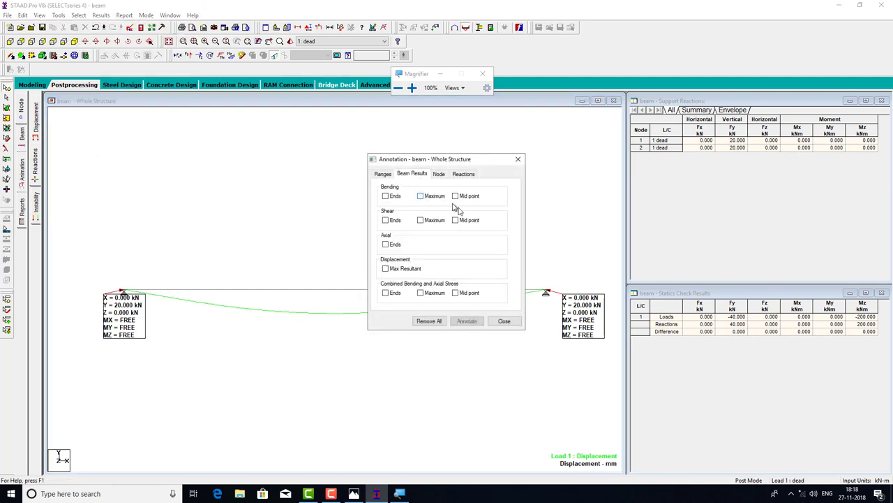
click(405, 269)
click(466, 321)
click(506, 322)
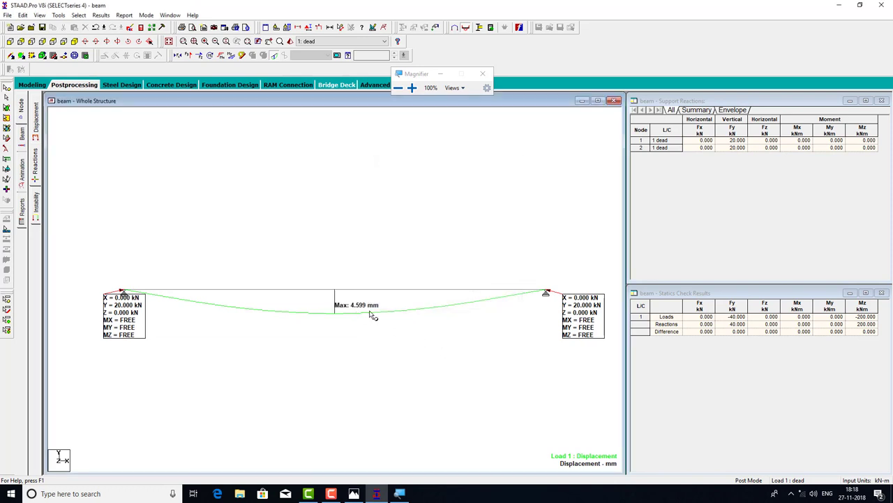